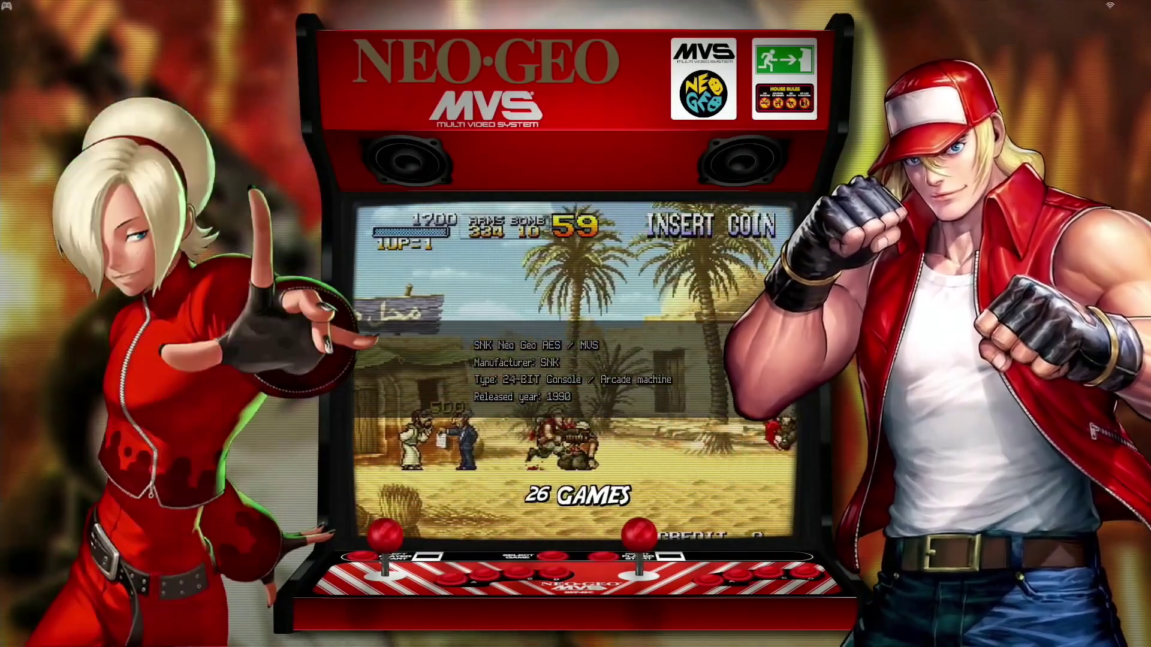
Enter the NEO-GEO game list and scroll from Aero Fighters 2 down to Baseball Stars 2.
key(Return)
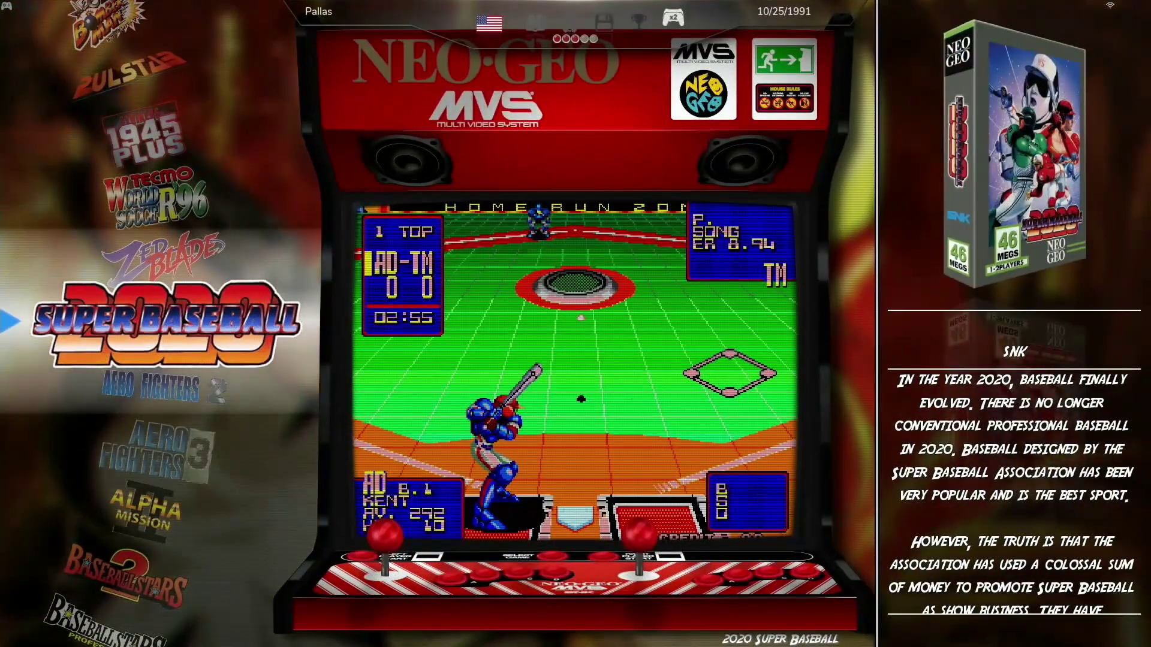
key(Down)
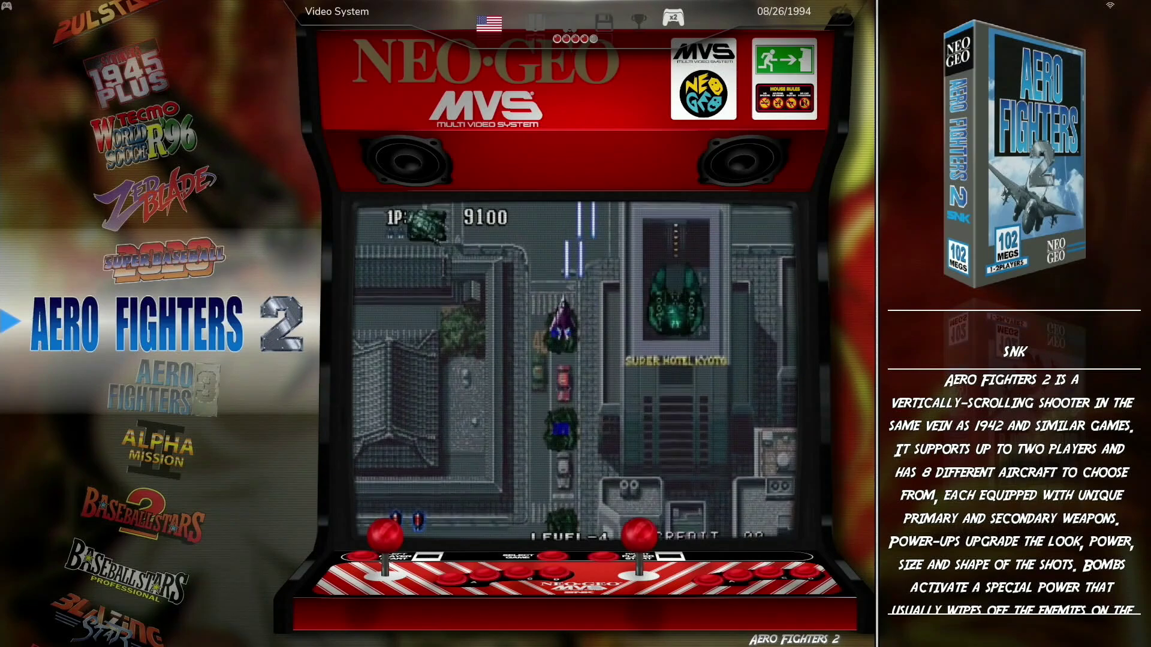
key(Down)
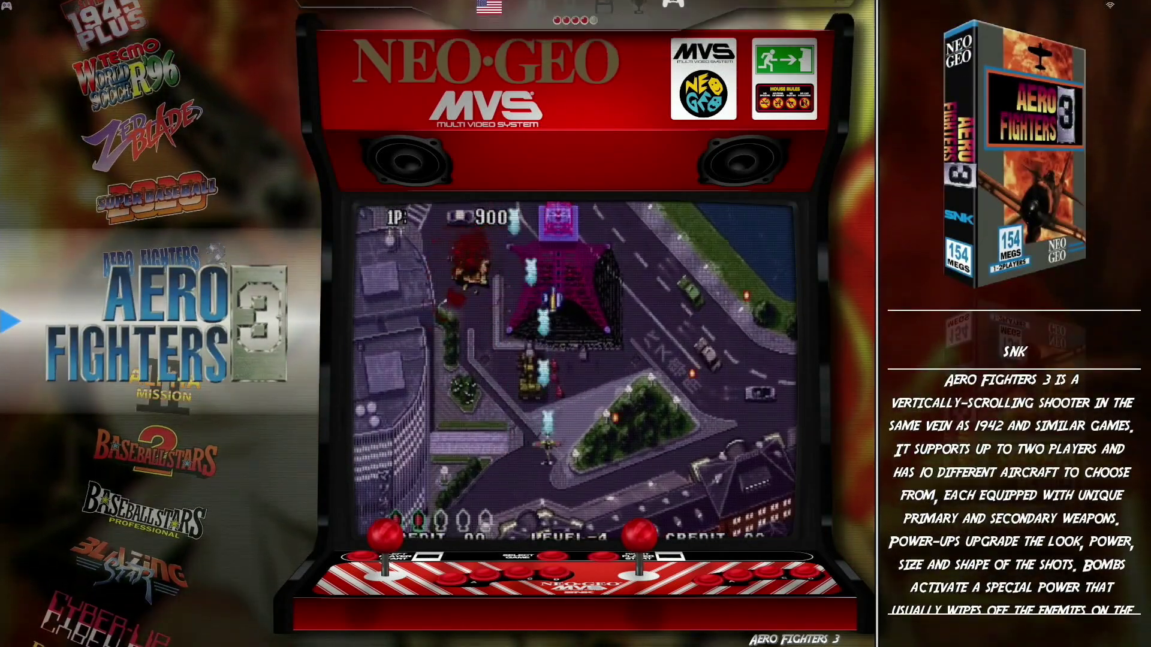
key(Down)
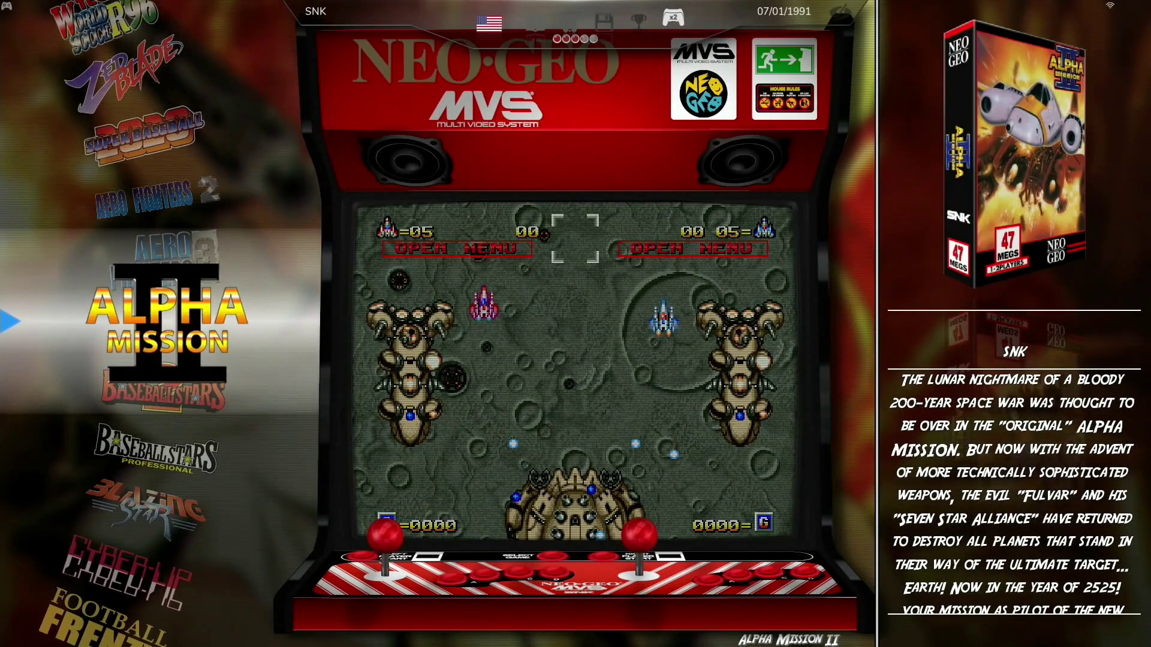
key(Down)
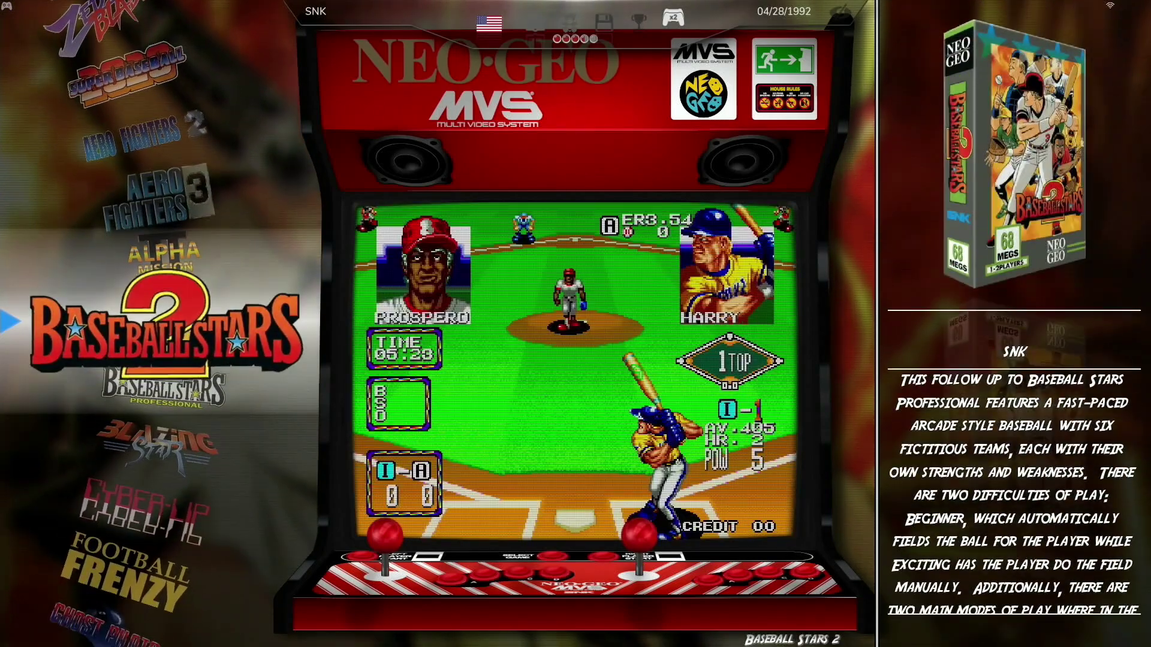
Return to the systems and cycle past the PlayStation systems and Steam to ALL GAMES.
key(Escape)
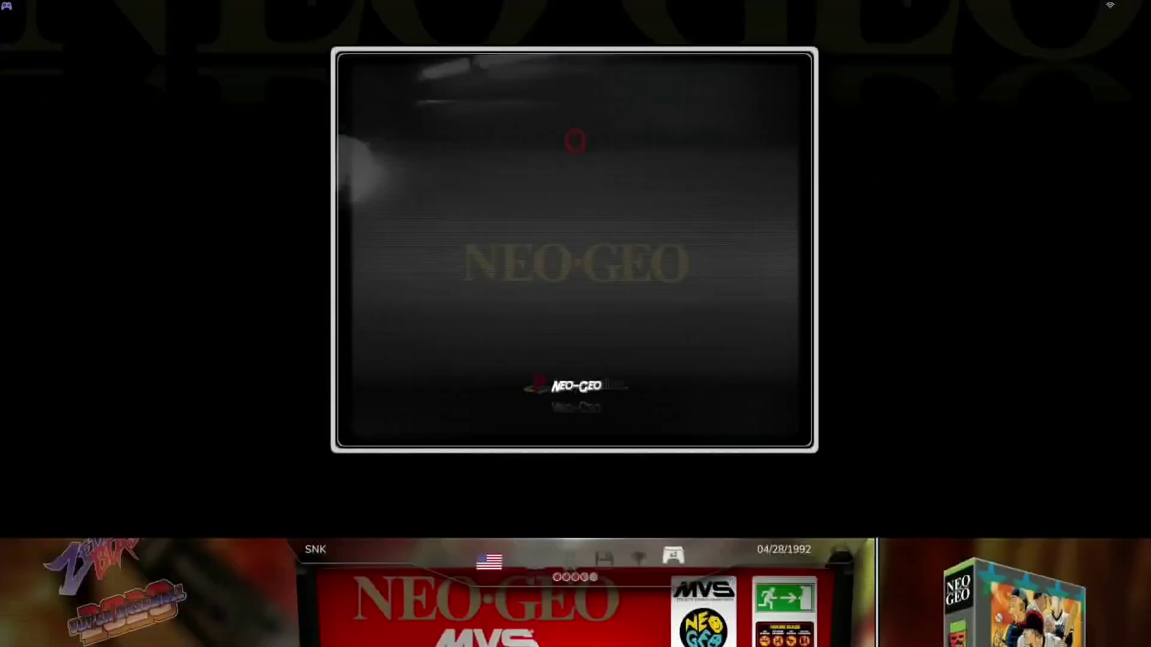
key(Down)
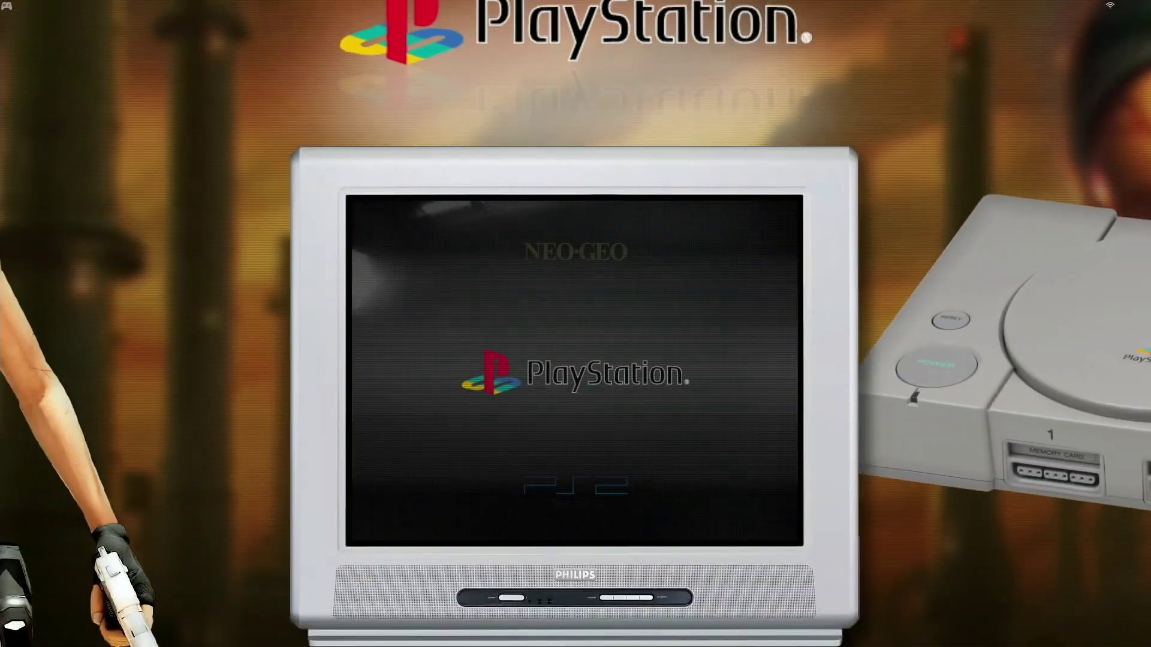
key(Down)
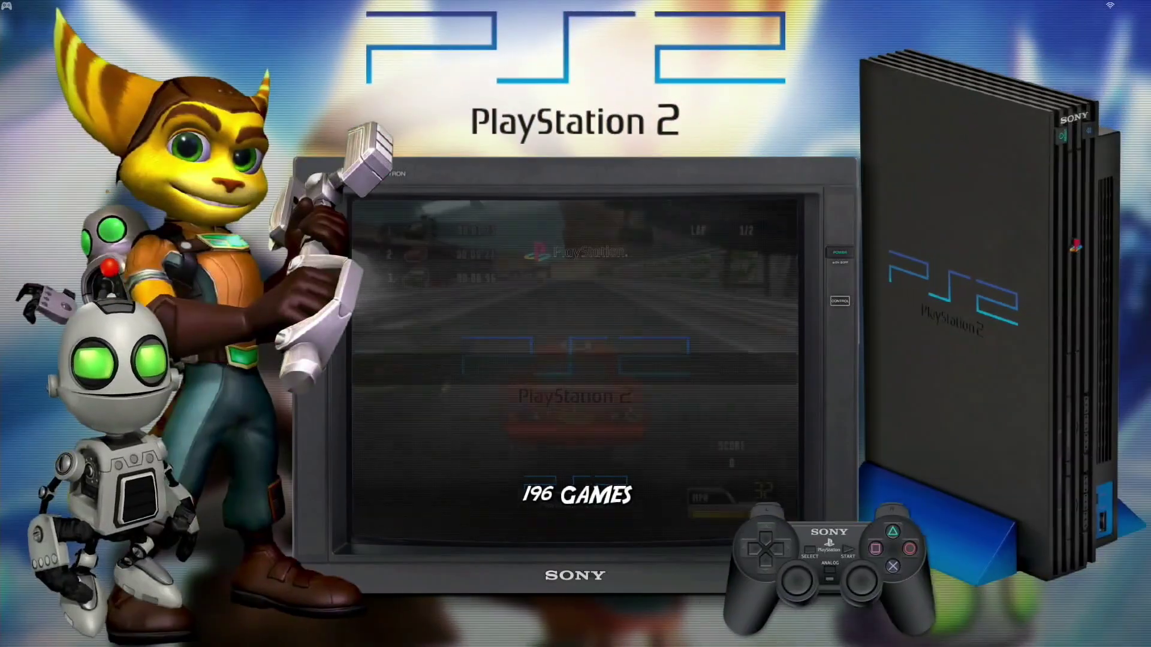
key(Down)
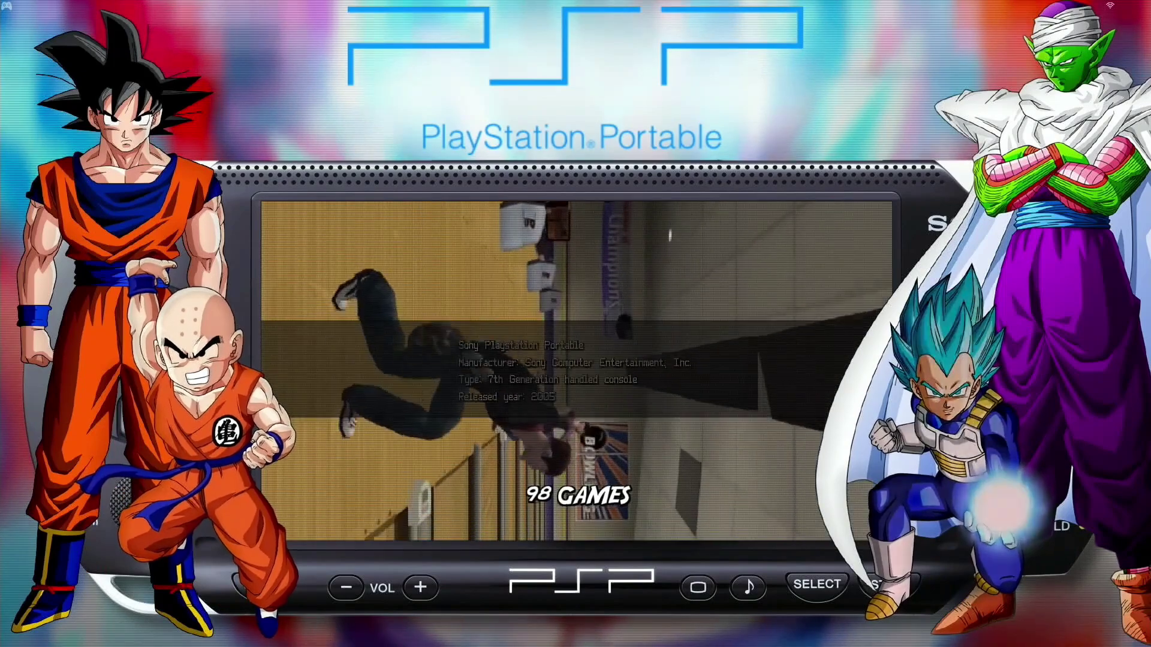
key(Down)
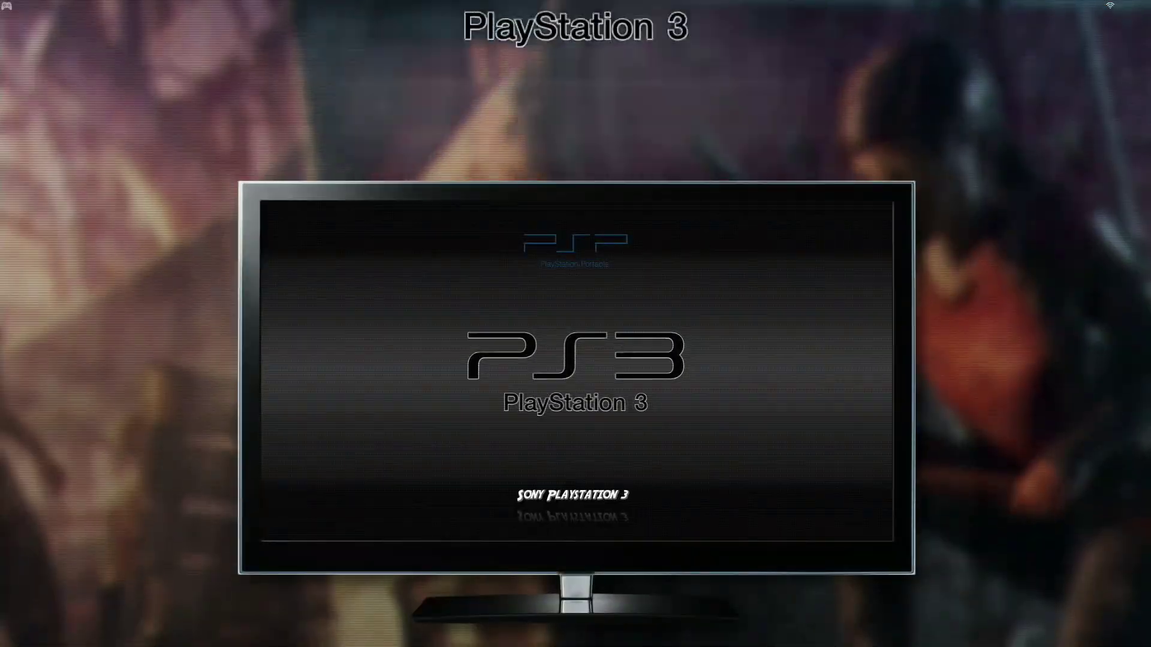
key(Down)
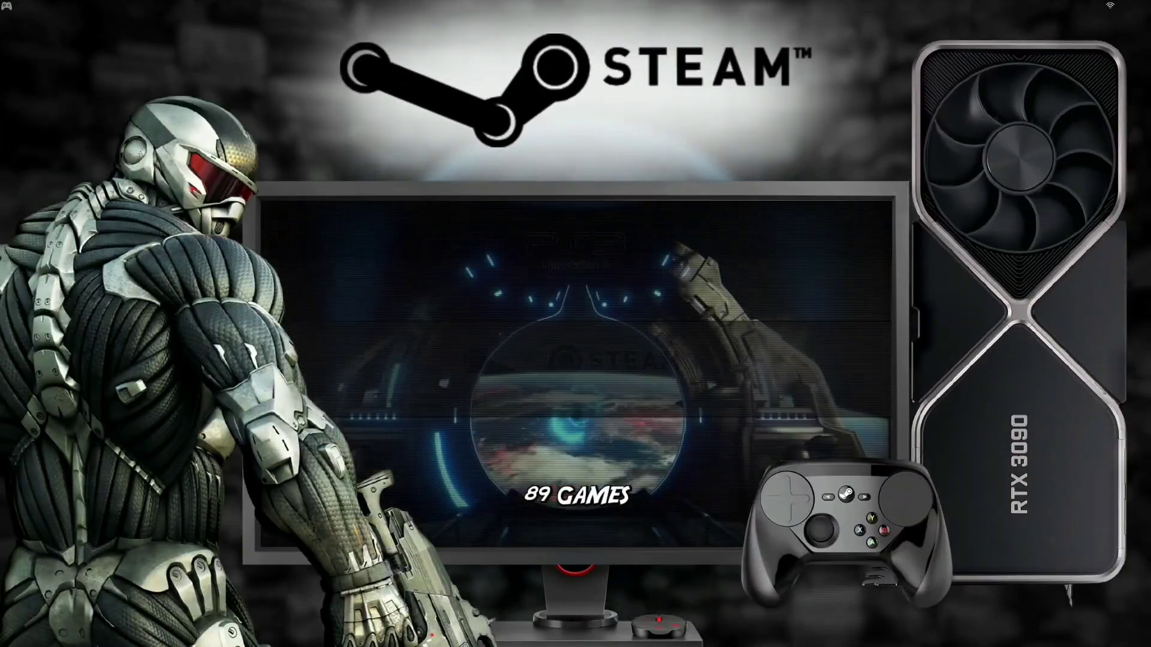
key(Down)
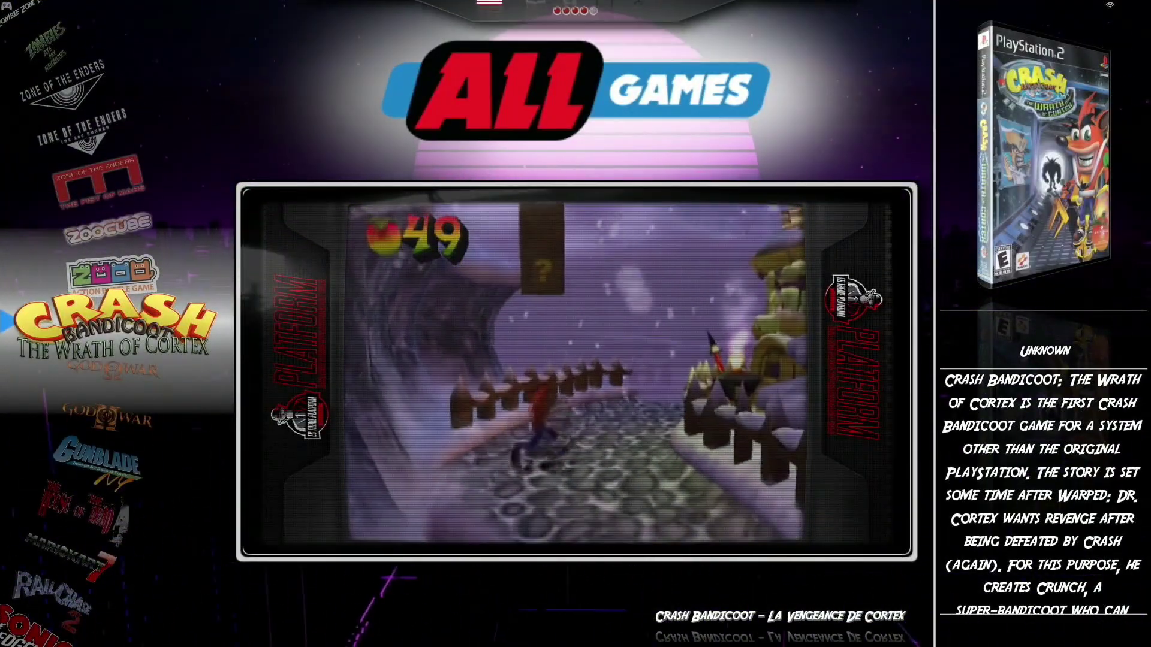
Scroll ALL GAMES through God of War, Gunblade NY, Mario Kart 7 and Sonic to Space Invaders.
key(Down)
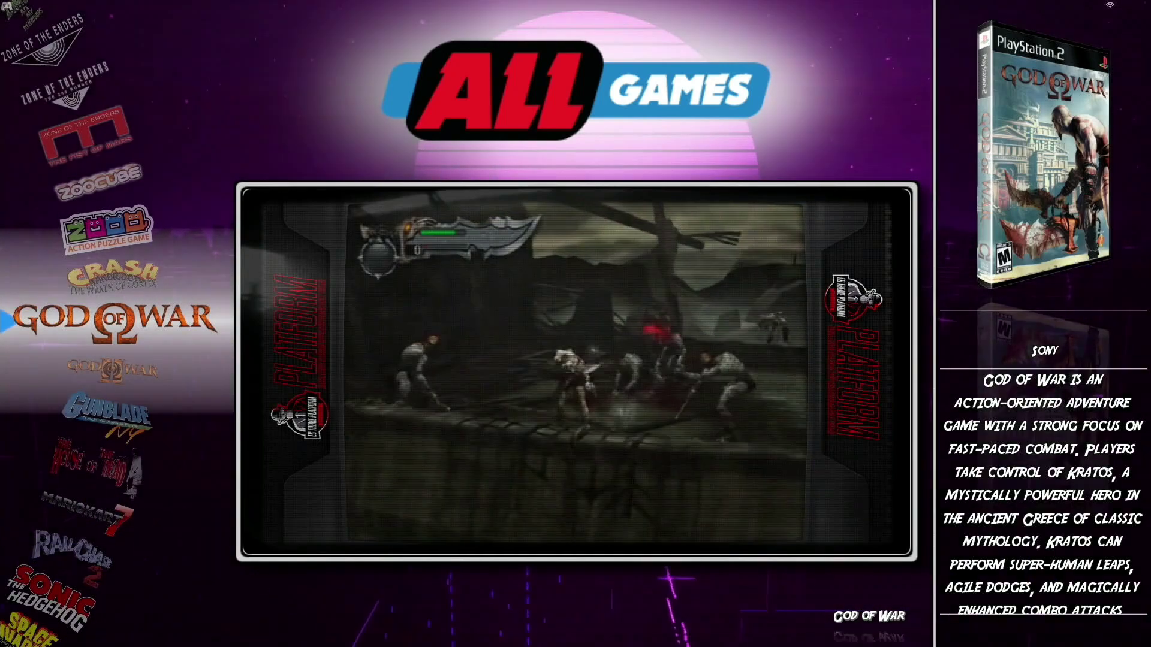
key(Down)
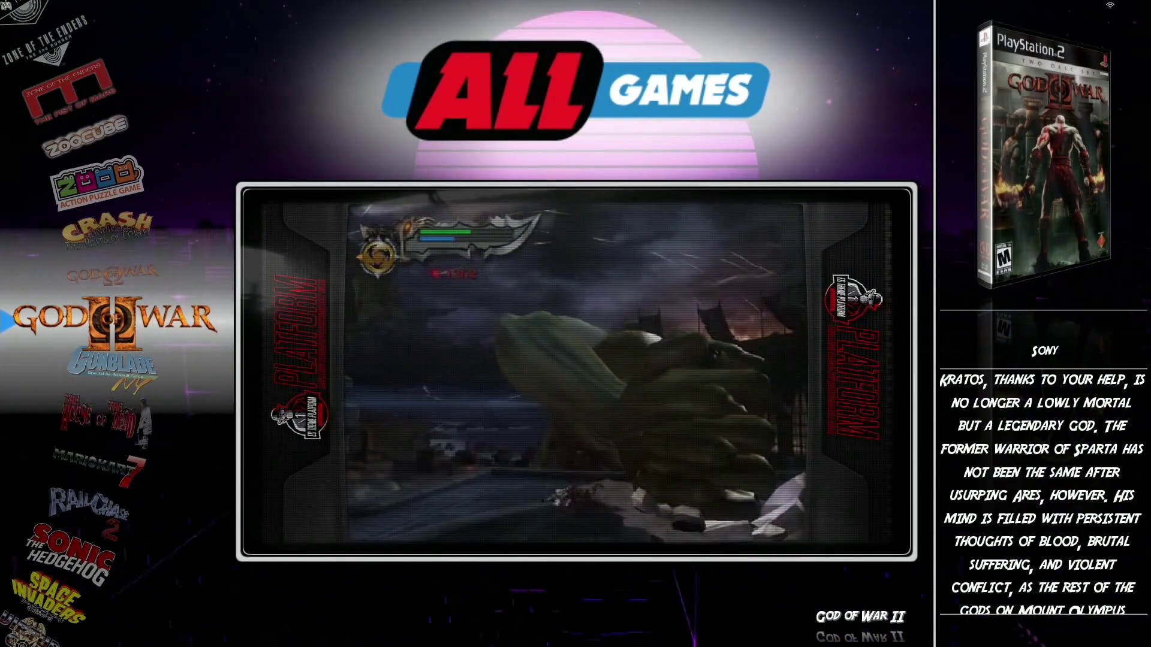
key(Down)
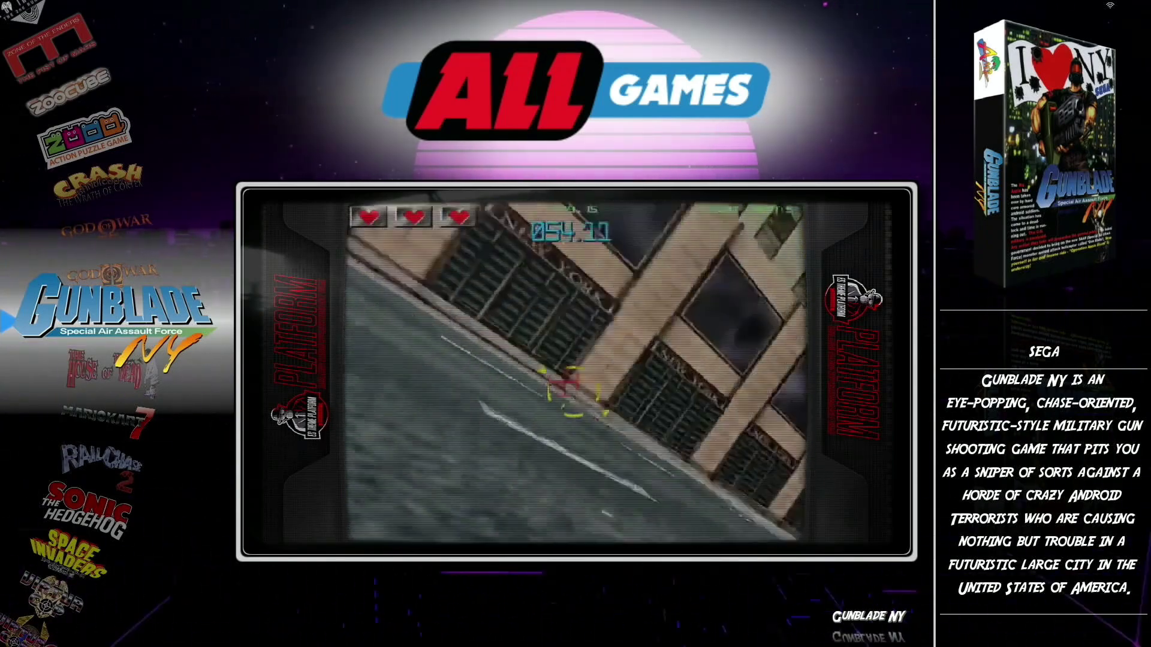
key(Down)
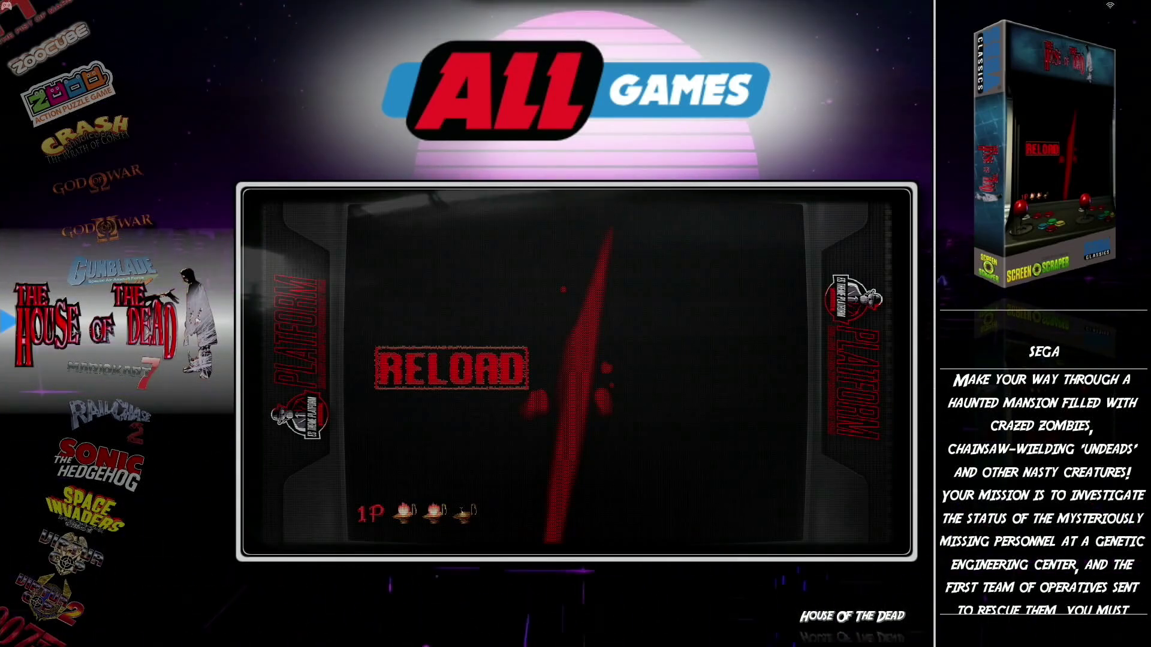
key(Down)
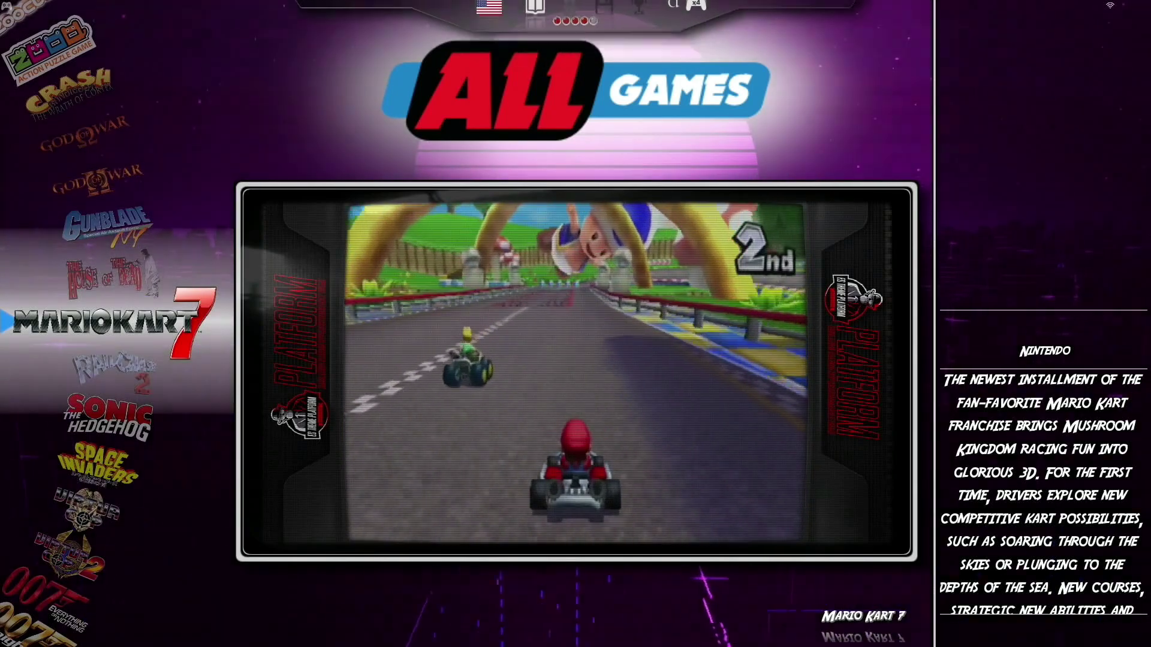
key(Down)
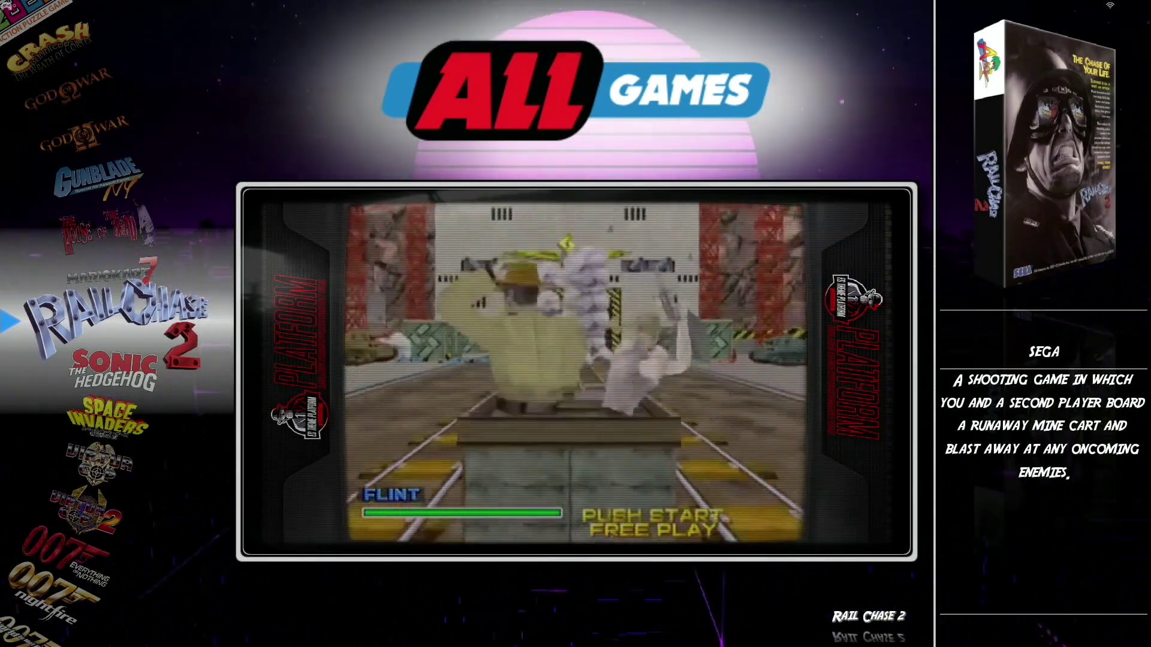
key(Down)
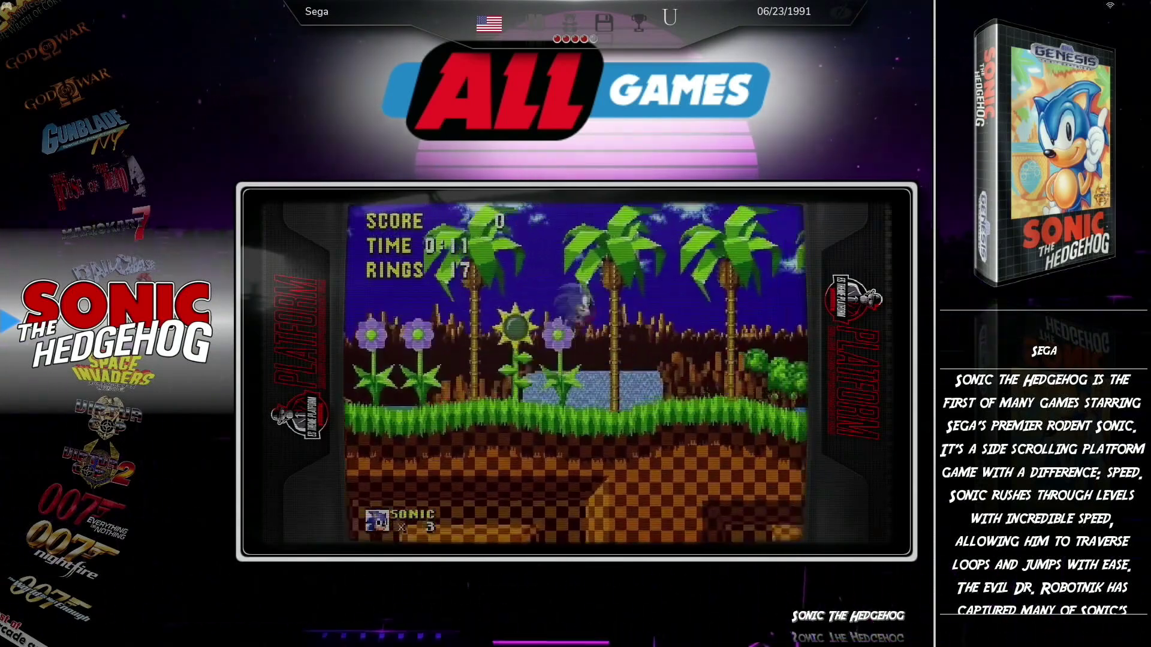
key(Down)
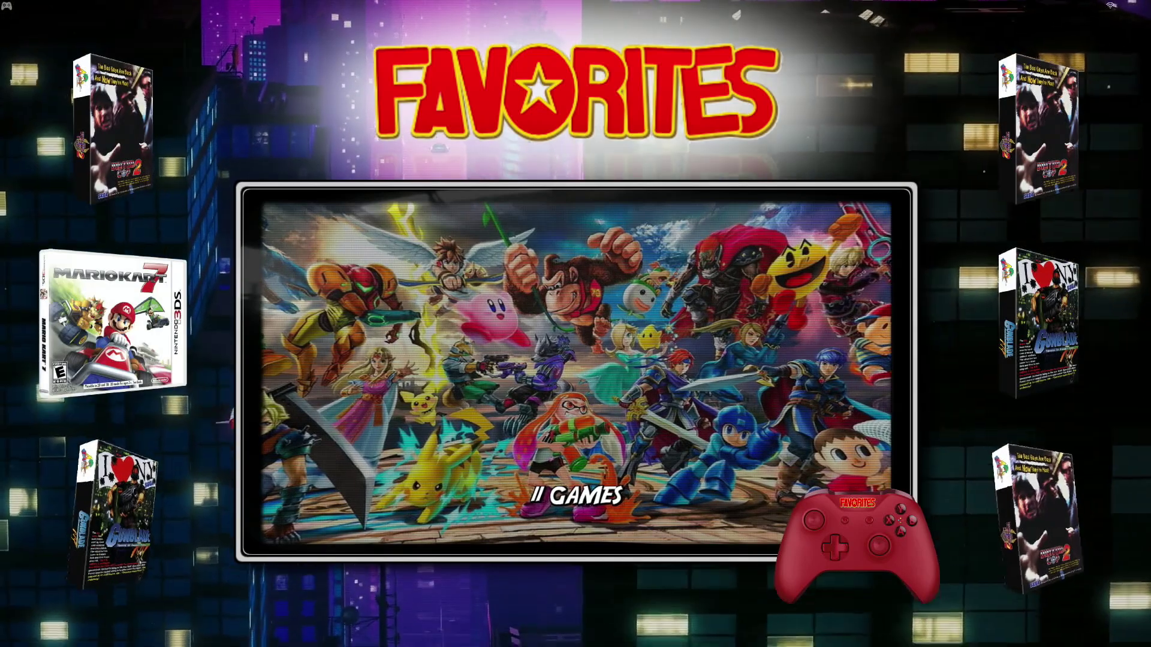
Open the system information page under System Settings from the main menu.
key(Return)
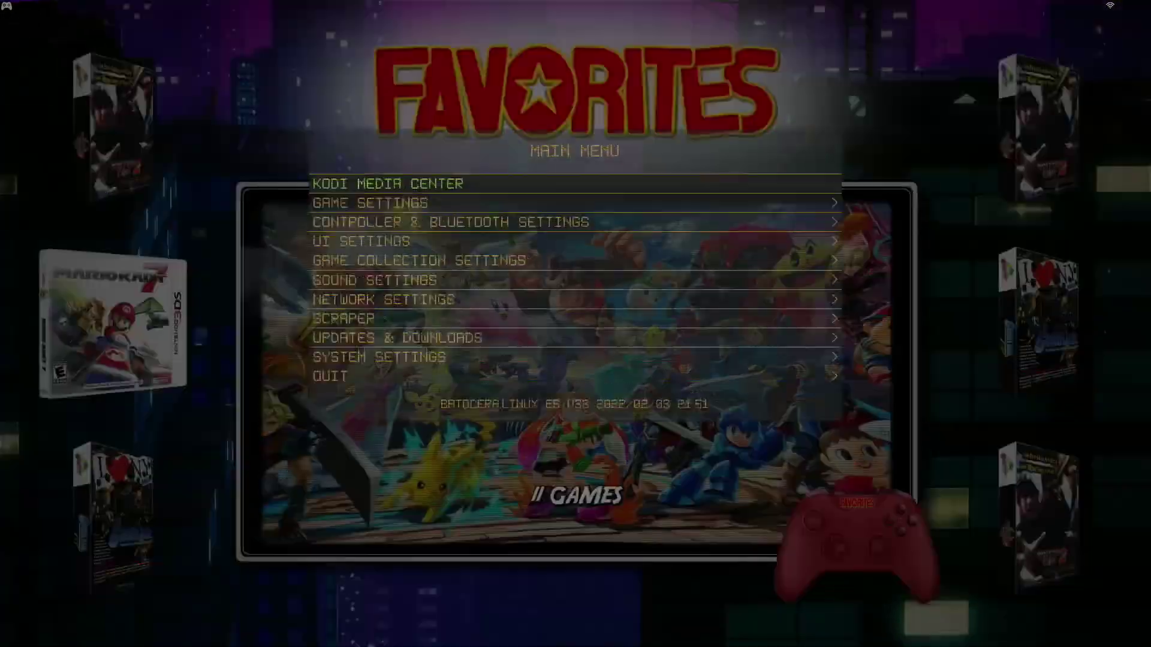
key(Up)
key(Up)
key(Return)
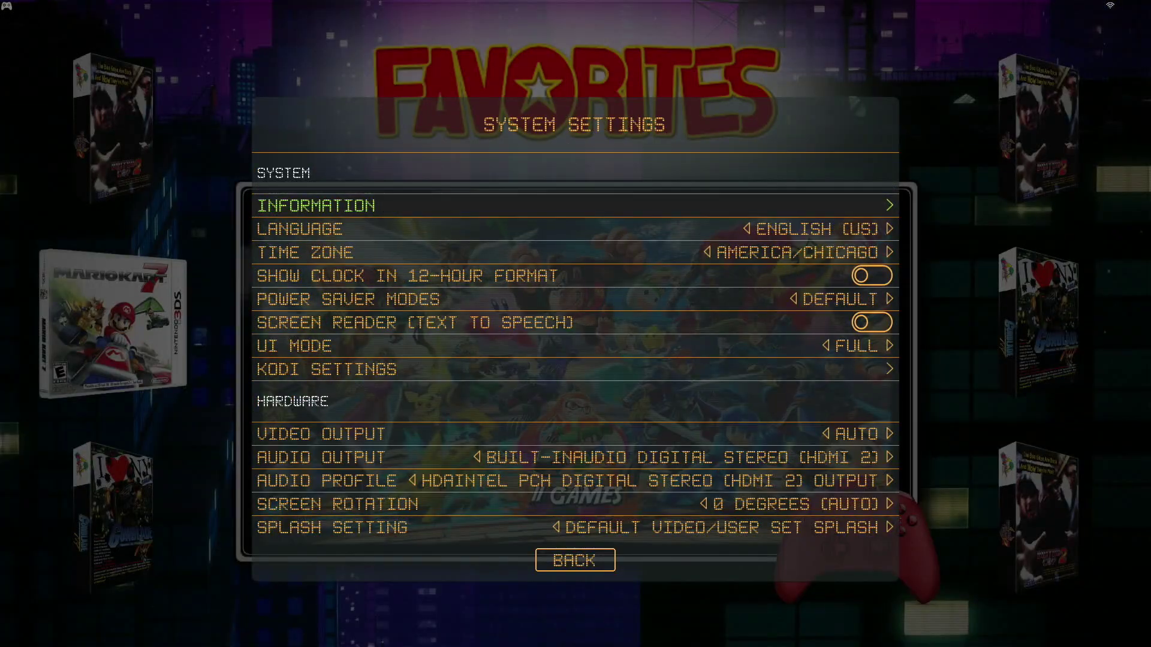
key(Return)
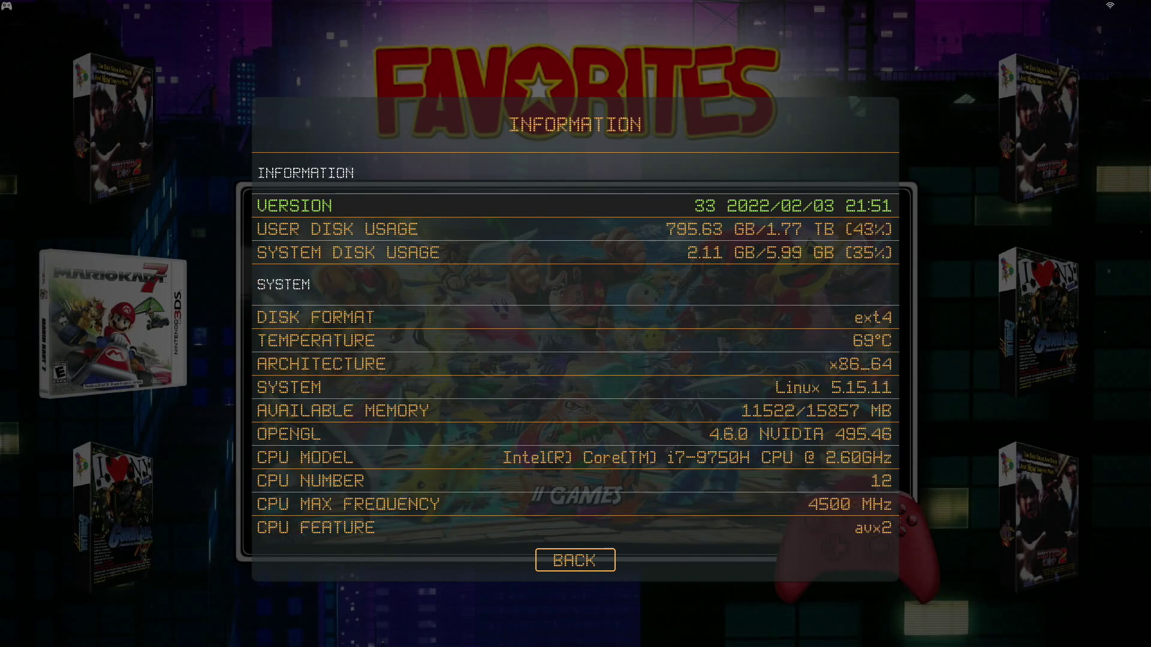
Scroll down to the video driver, renderer and driver version details, then exit to Favorites.
key(Down)
key(Down)
key(Down)
key(Down)
key(Down)
key(Down)
key(Down)
key(Down)
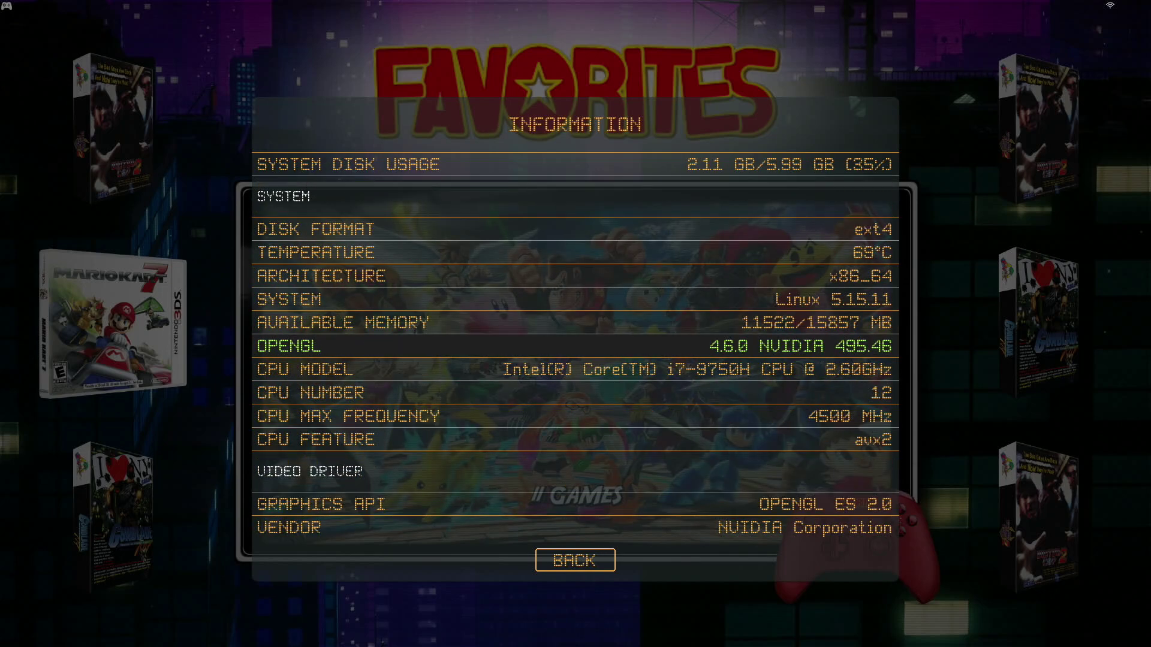
key(Down)
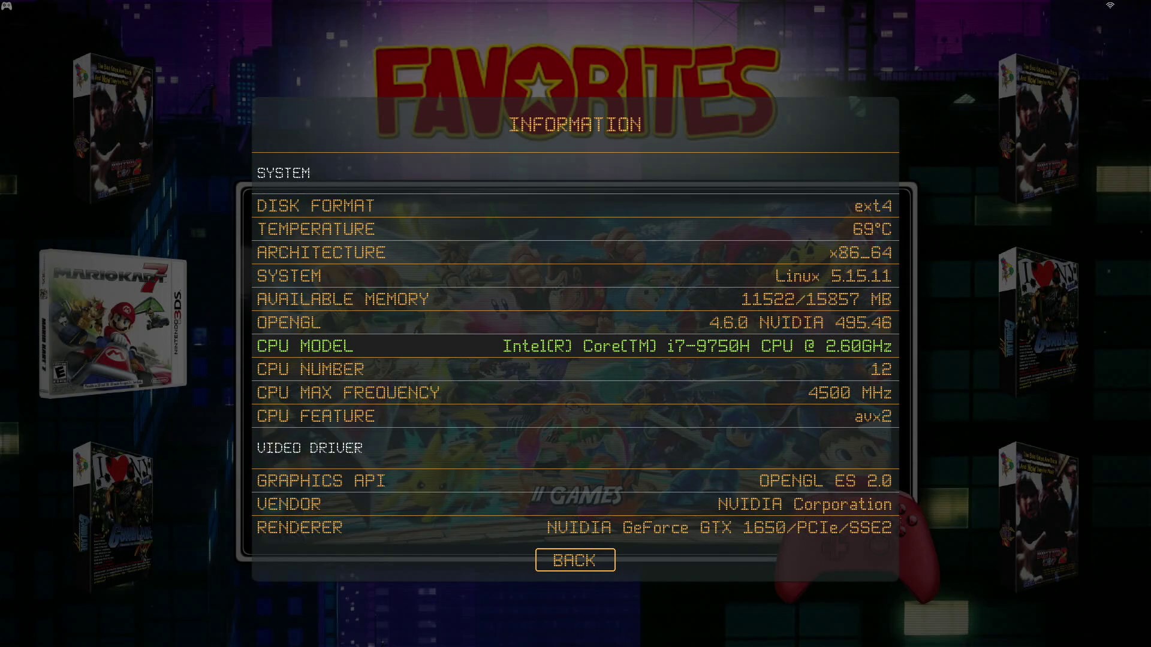
key(Down)
key(Down)
key(Down)
key(Down)
key(Down)
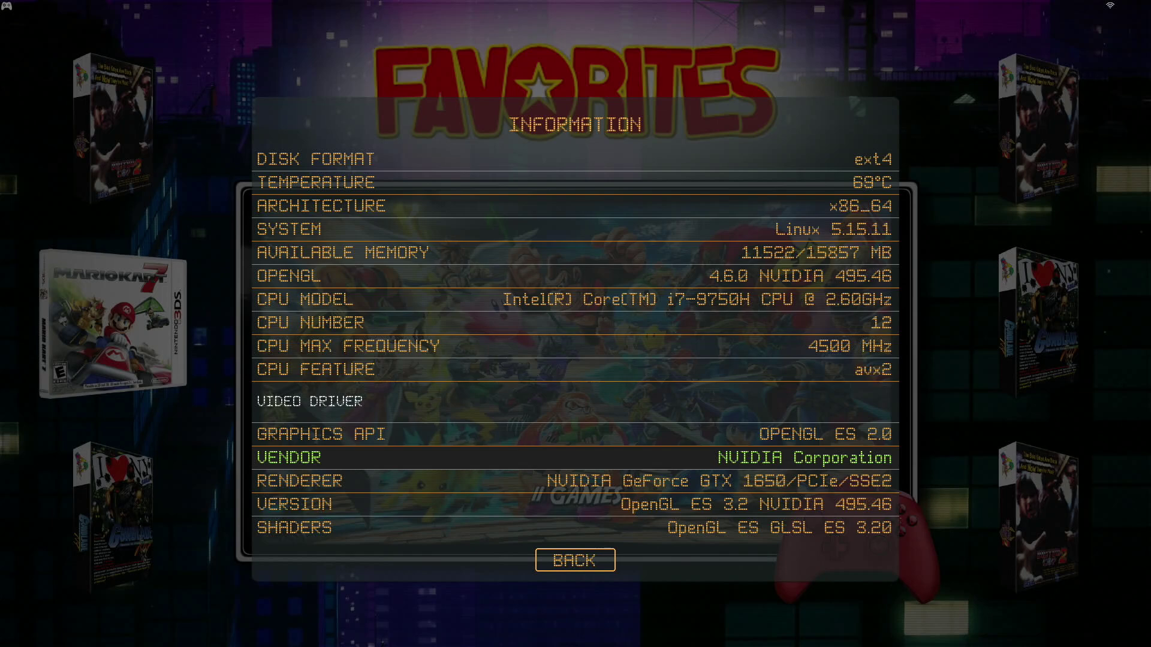
key(Down)
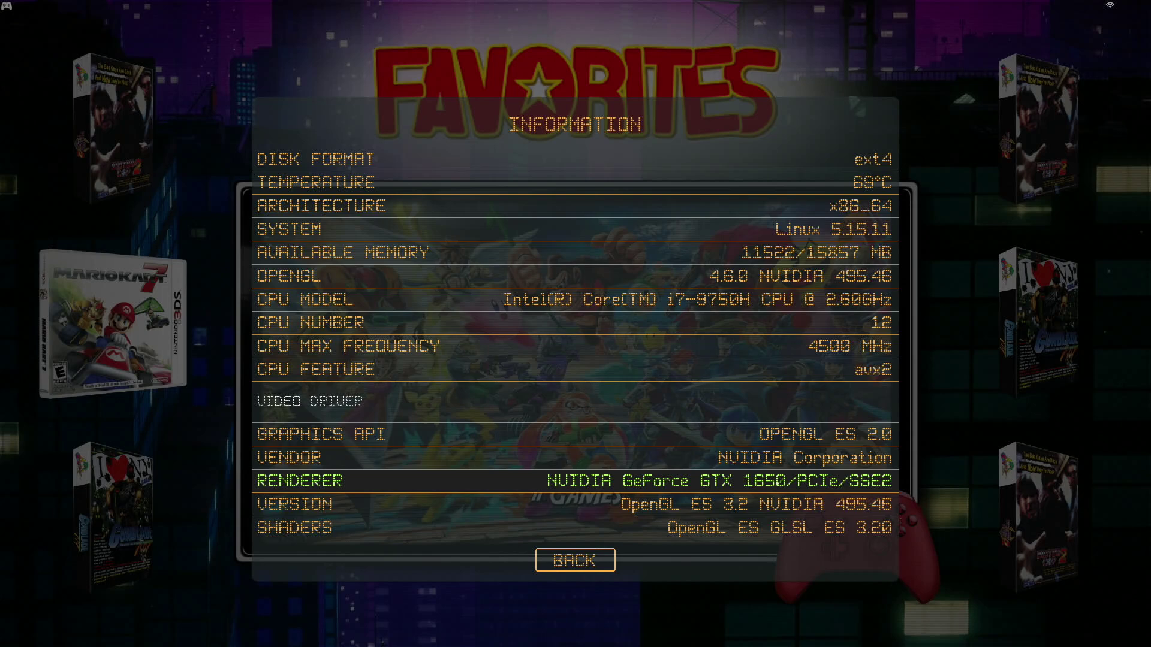
key(Escape)
key(Escape)
key(Escape)
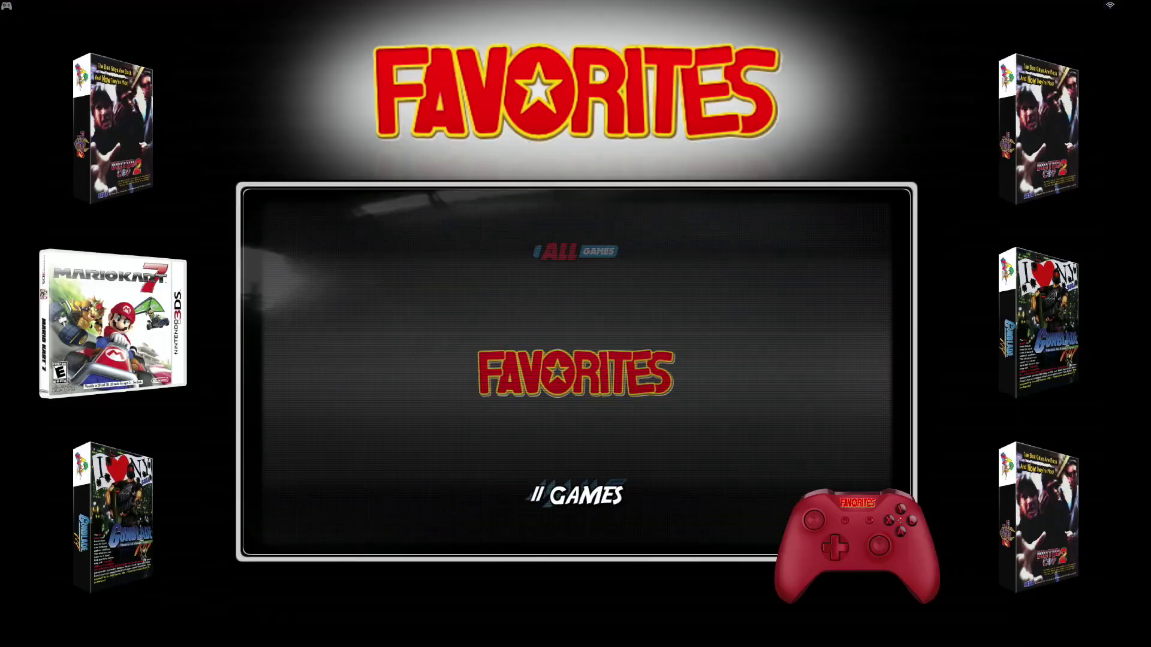
From the file manager's Applications, remount /boot read-write in xterm, then exit the terminal.
key(F1)
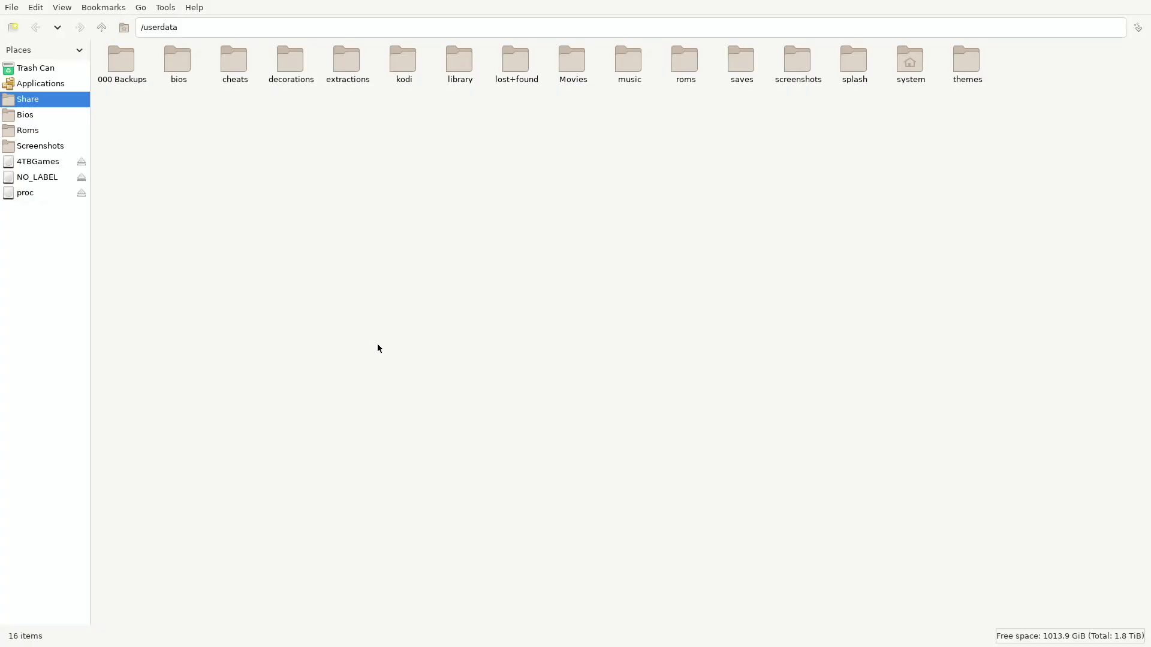
click(50, 88)
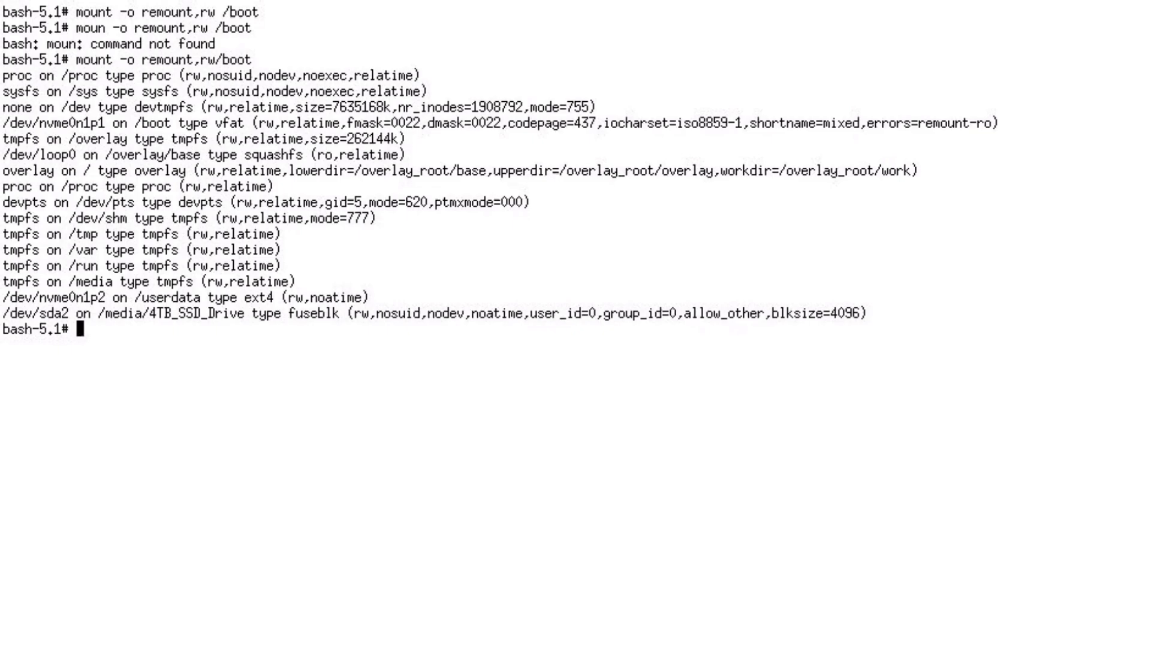
text(exit)
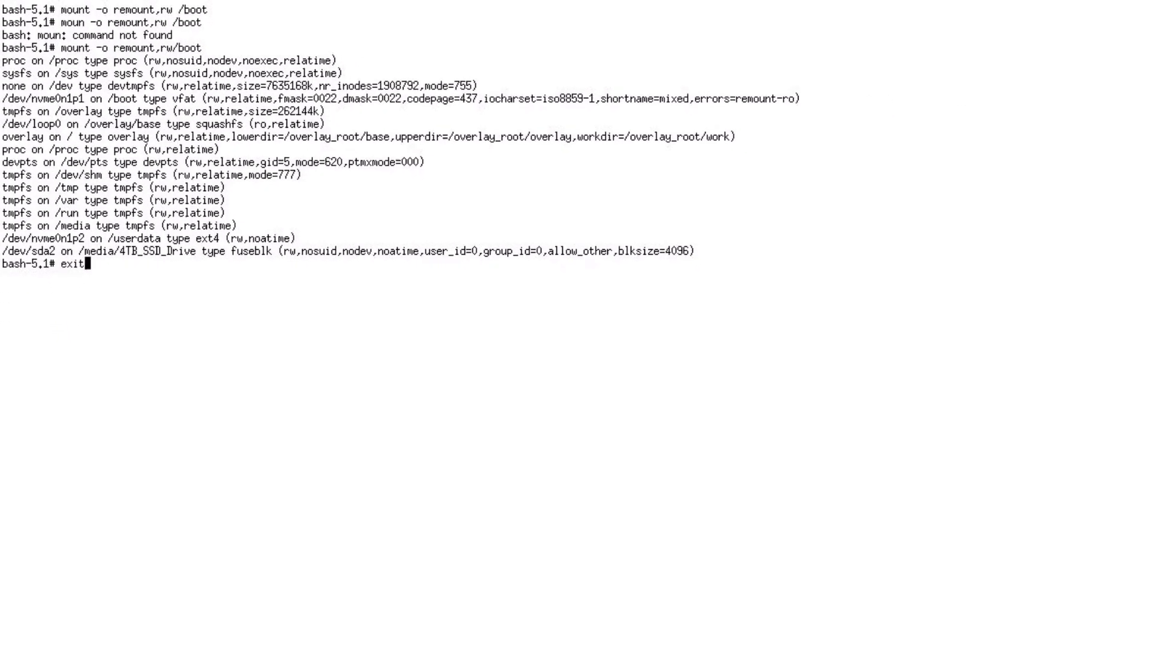
key(Return)
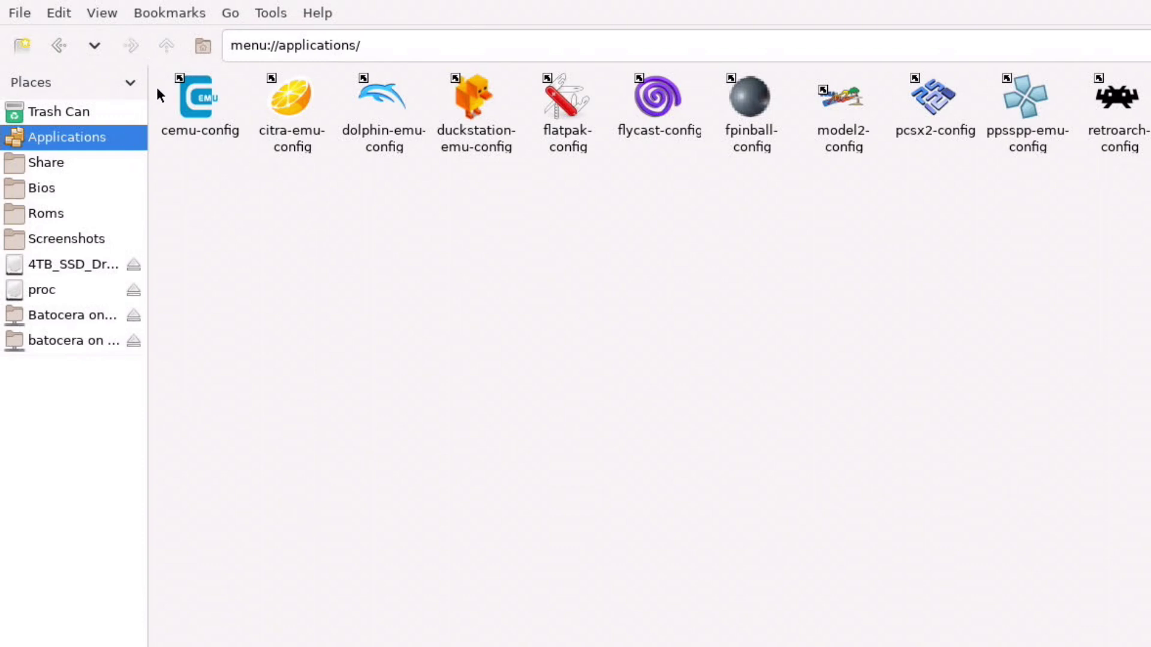
Go from Share up to the root, into /boot, and open batocera-boot.conf in the editor.
click(55, 170)
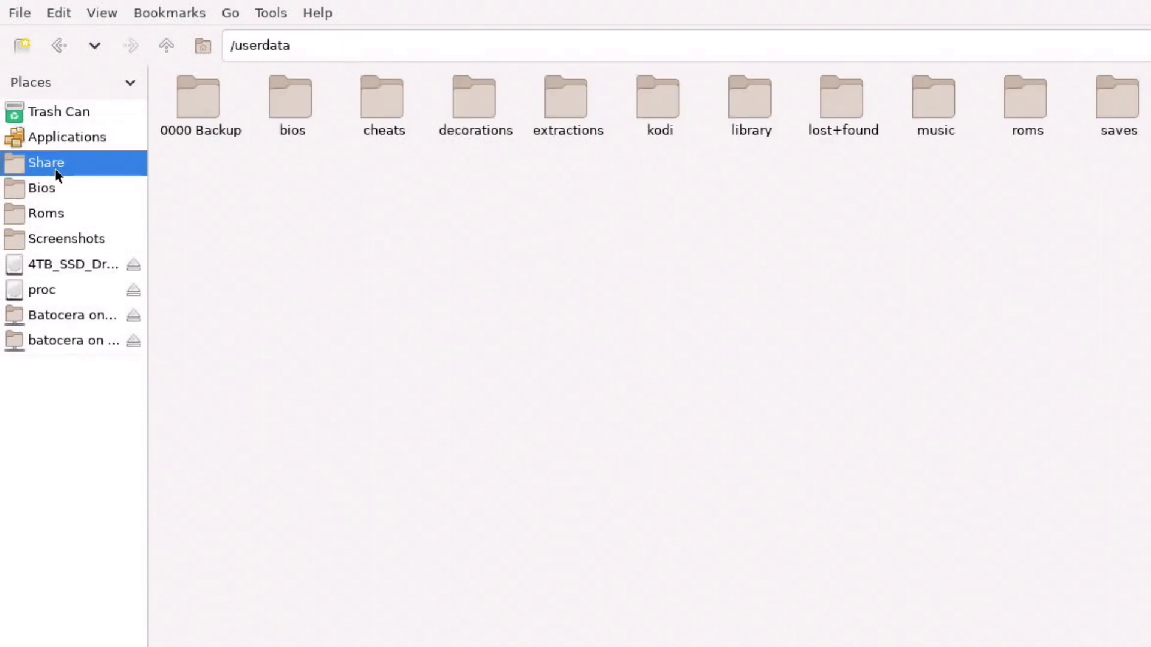
click(168, 51)
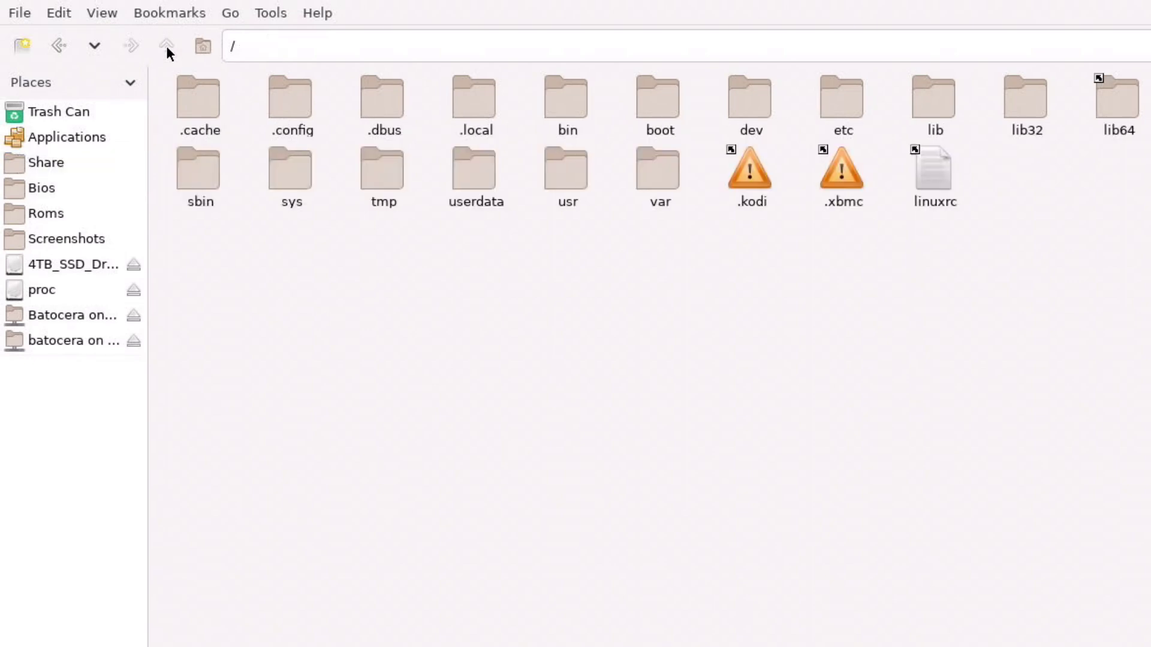
double_click(657, 109)
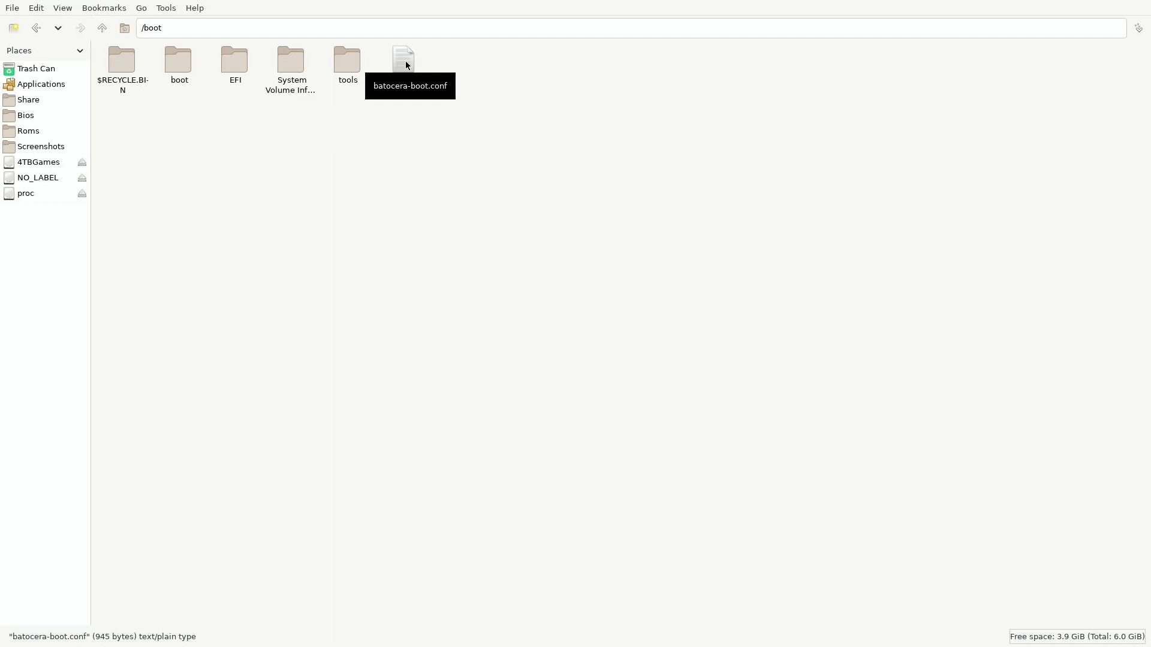
double_click(405, 60)
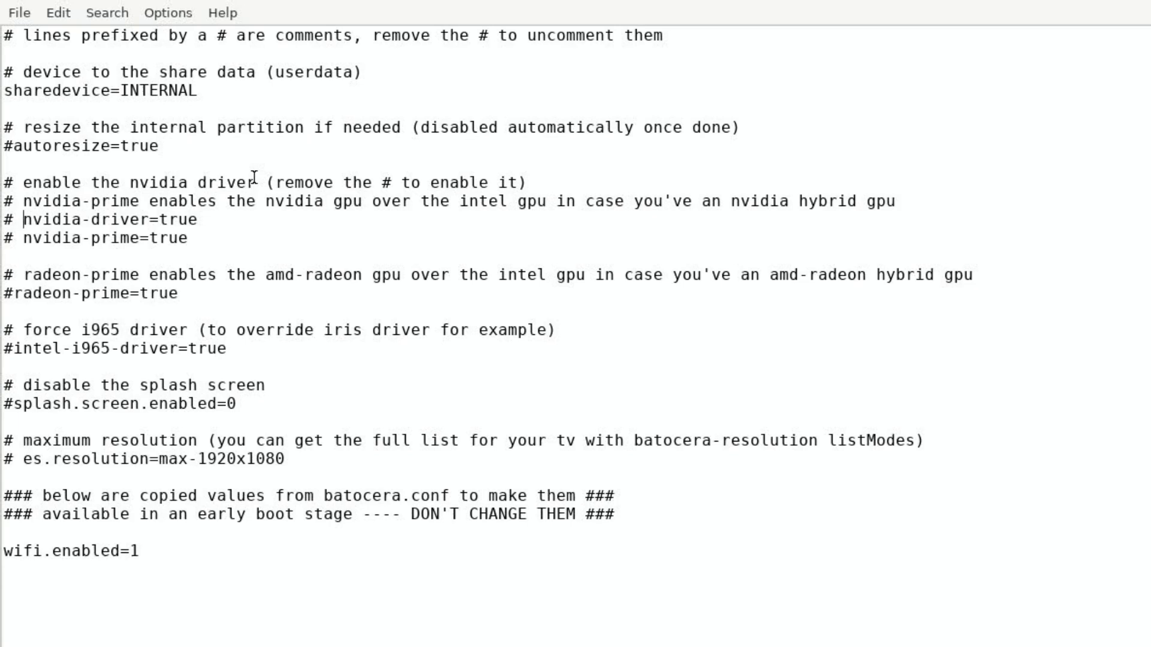
Remove the '#' markers from the nvidia-driver=true and nvidia-prime=true lines.
key(BackSpace)
key(BackSpace)
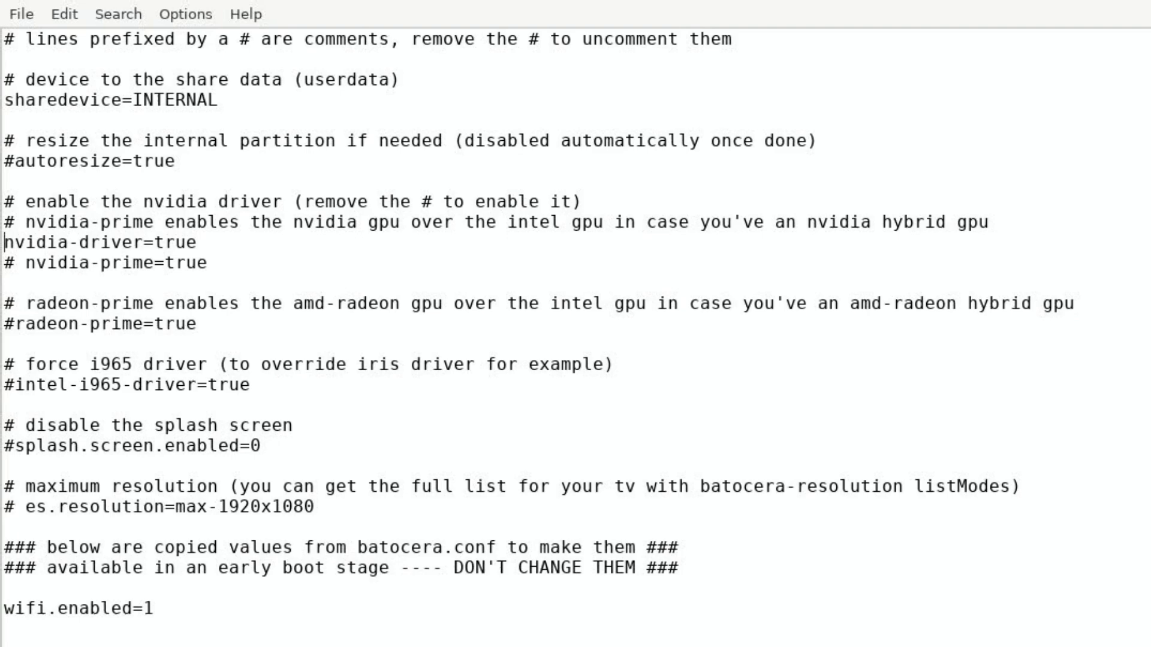
text(#)
click(26, 263)
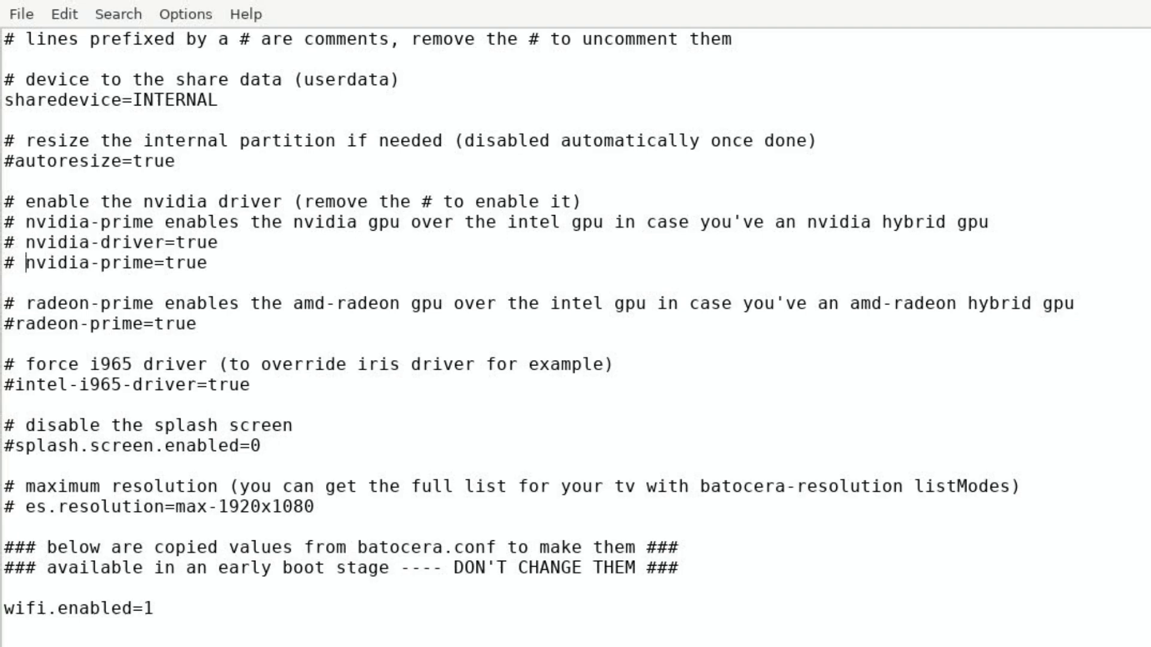
key(BackSpace)
key(BackSpace)
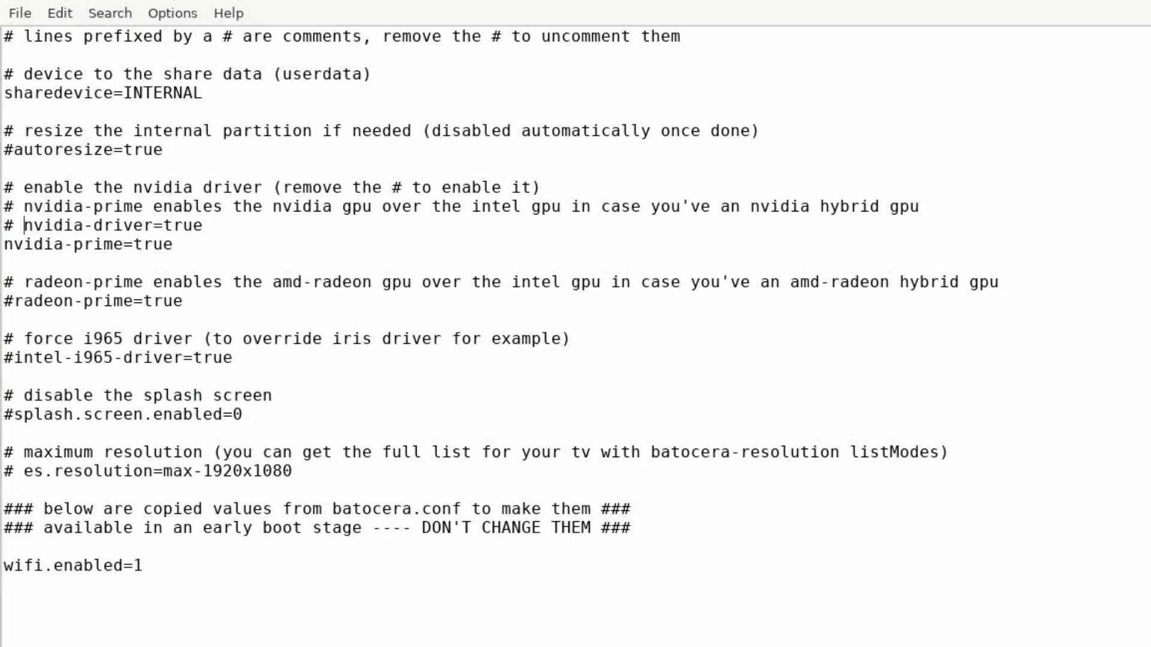
key(Delete)
key(Delete)
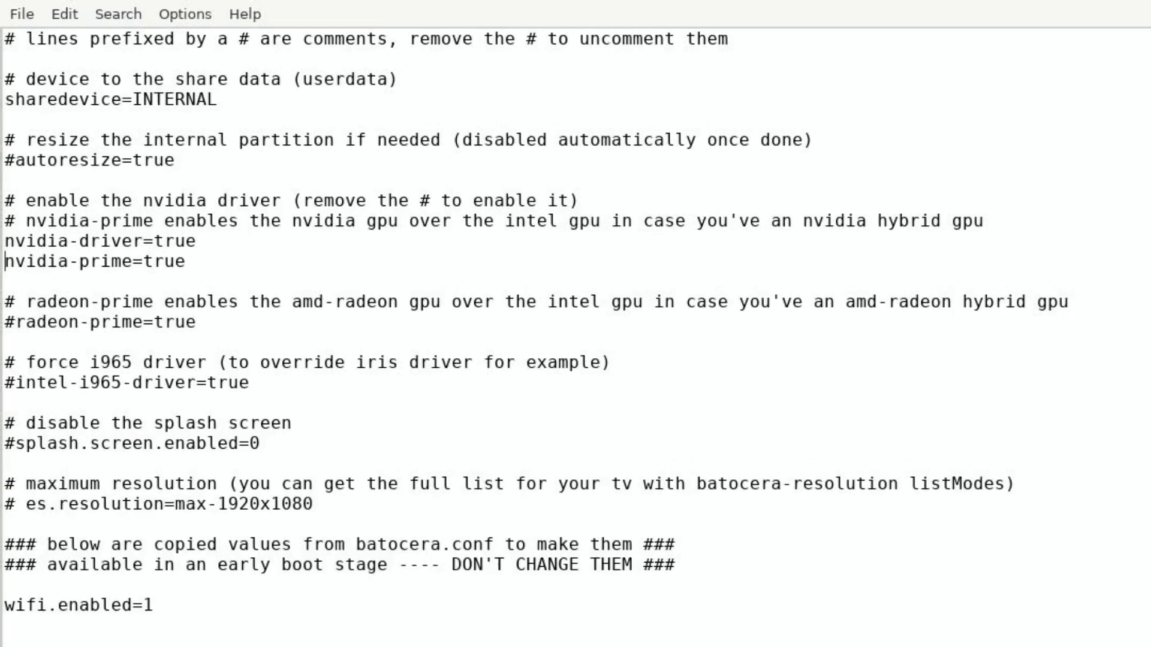
Remove and restore the '#' on radeon-prime=true so it stays commented out.
key(Down)
key(Down)
key(Down)
key(Down)
key(Down)
key(Up)
key(Up)
key(Right)
key(BackSpace)
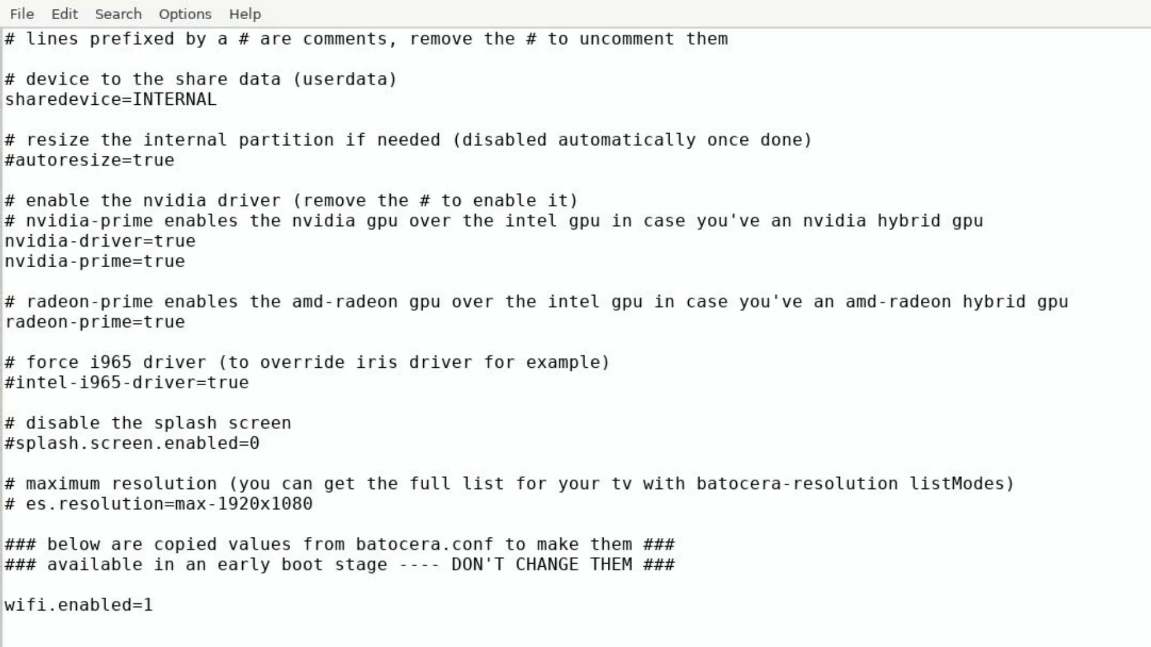
text(#)
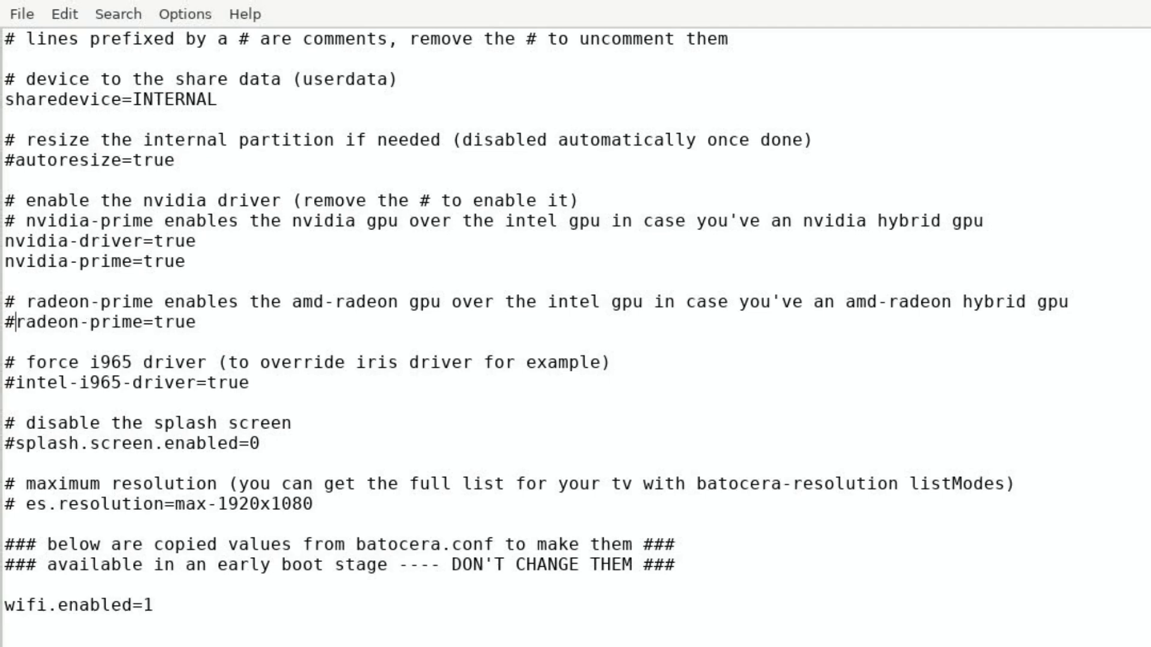
key(Up)
key(Up)
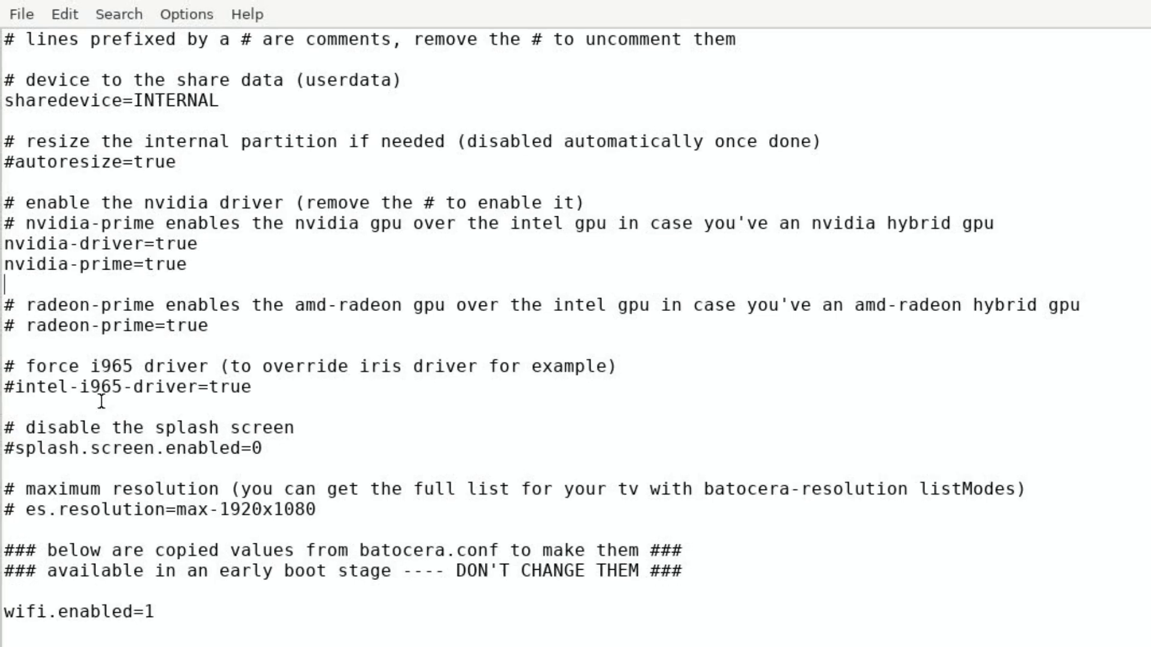
Fix the comment markers so nvidia-driver=true and nvidia-prime=true end up uncommented.
click(15, 15)
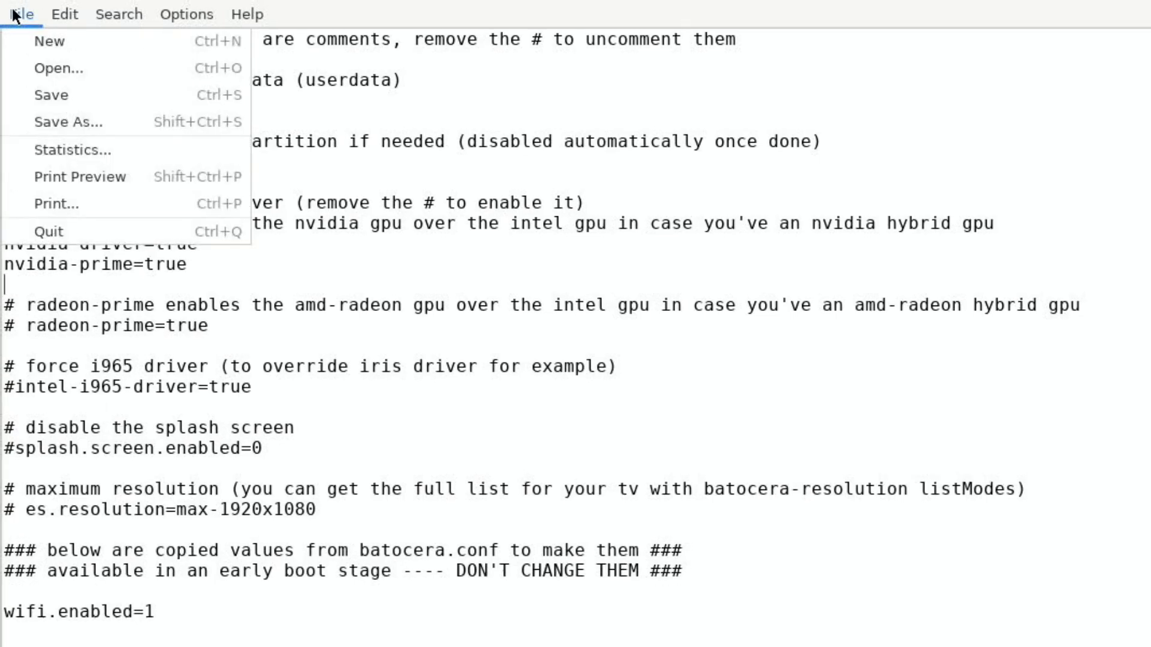
click(264, 331)
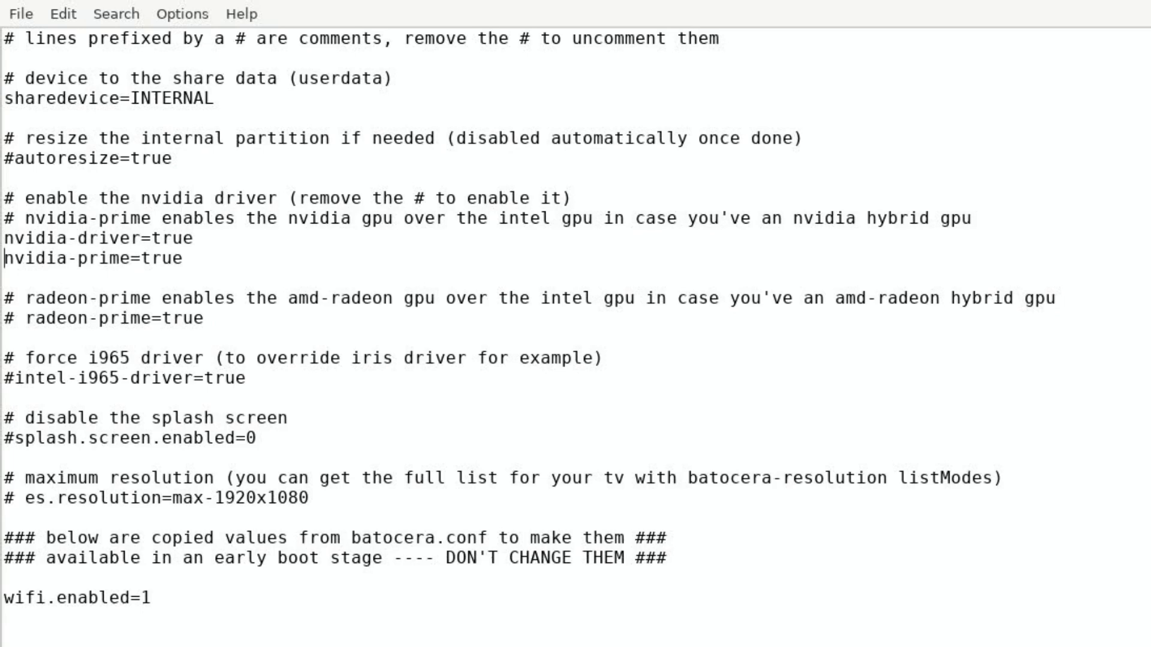
text(#)
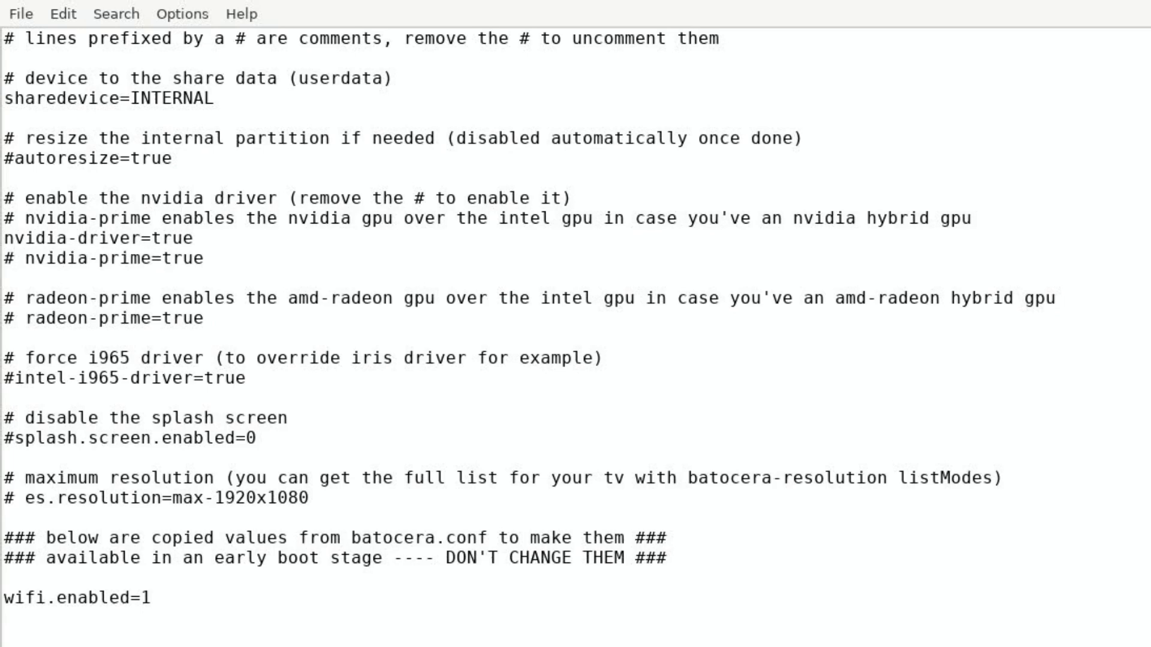
key(Up)
key(Left)
key(Left)
text(#)
key(Down)
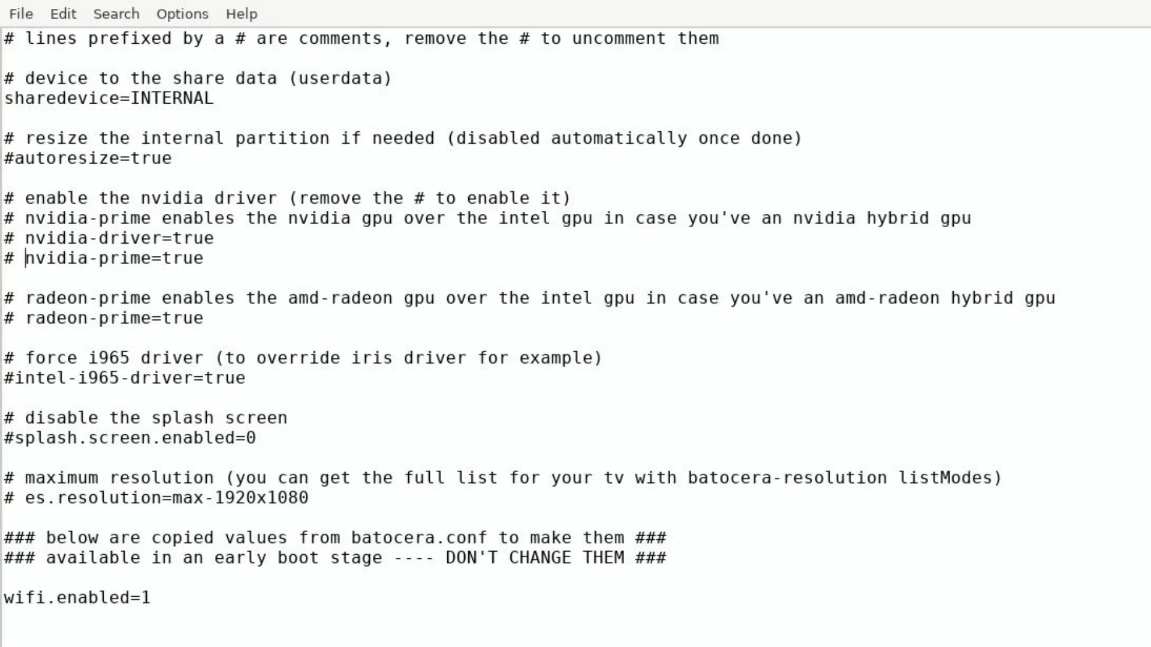
key(BackSpace)
key(BackSpace)
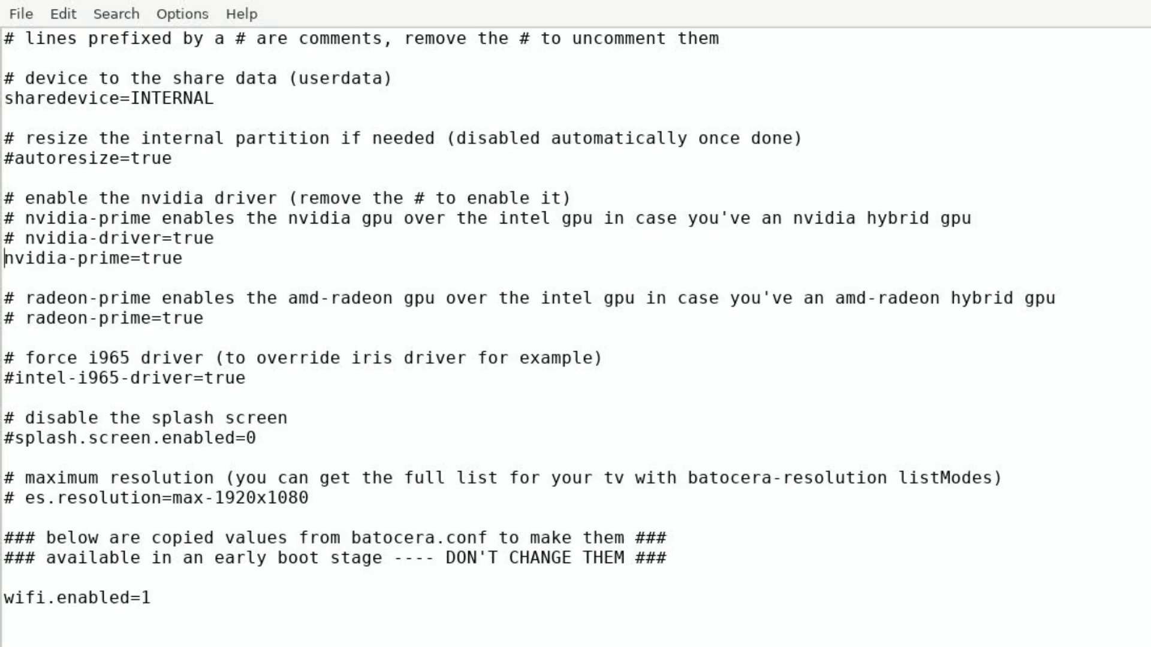
key(Up)
key(Right)
key(Right)
key(BackSpace)
key(BackSpace)
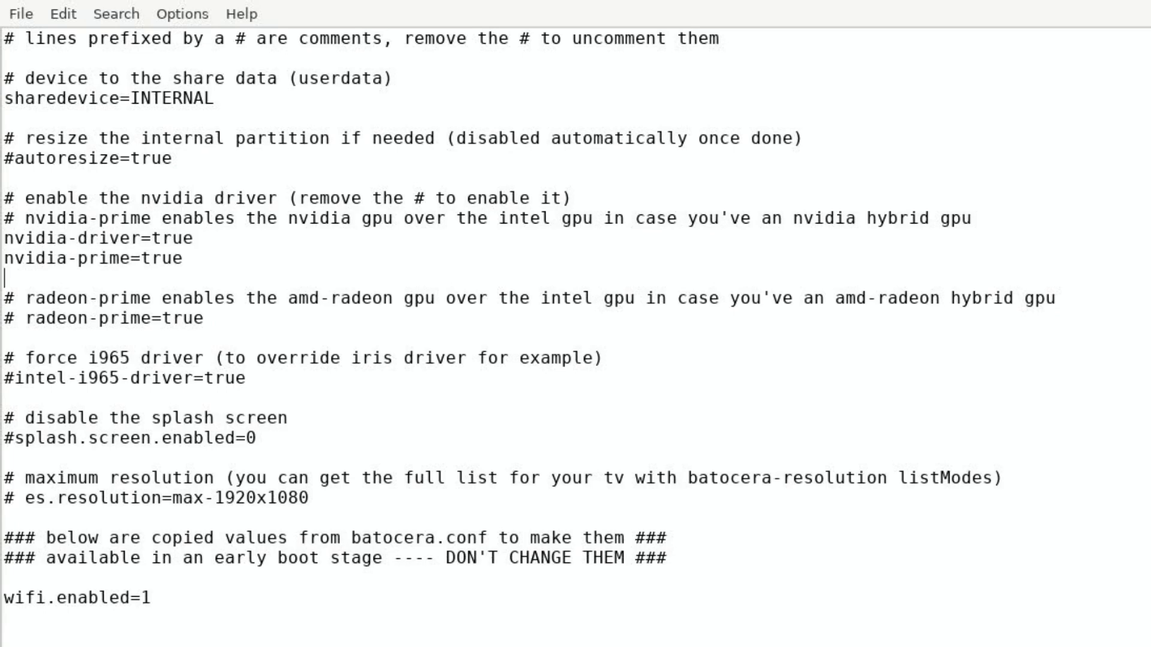
key(Down)
Save batocera-boot.conf and quit the text editor.
click(15, 14)
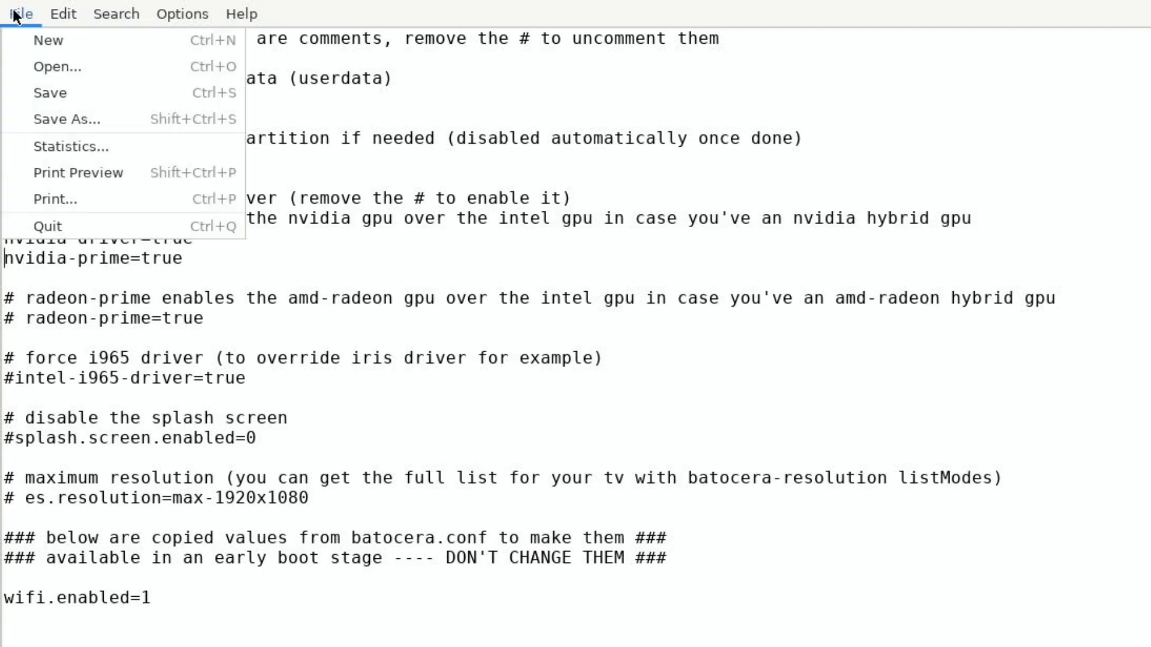
click(35, 93)
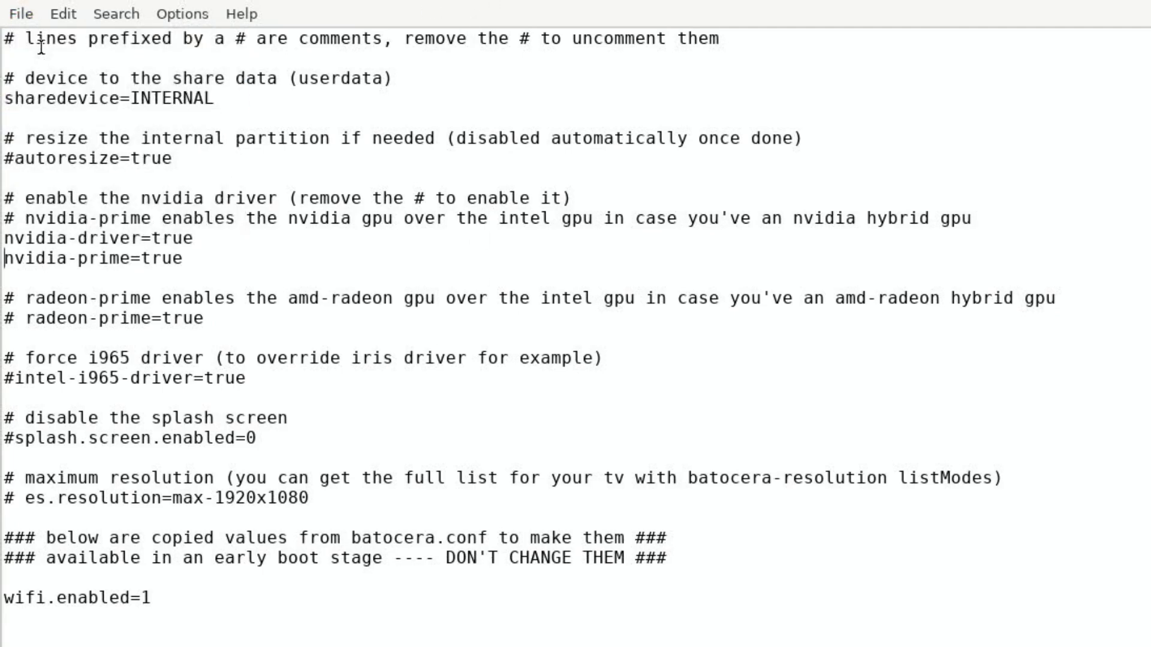
click(20, 12)
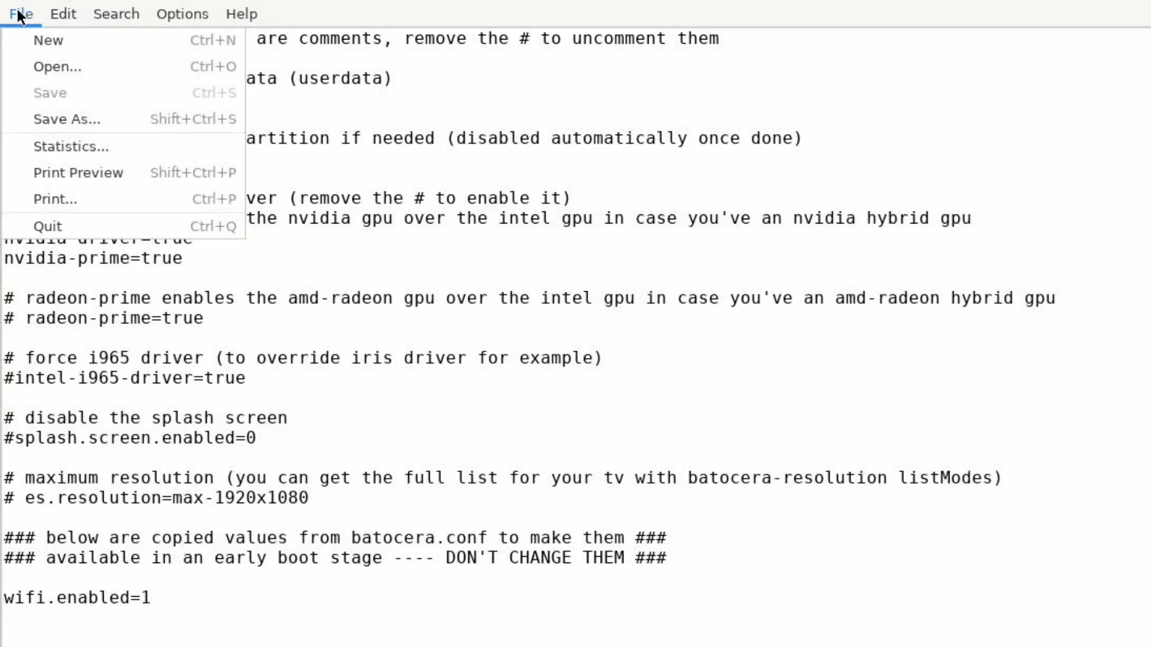
click(33, 225)
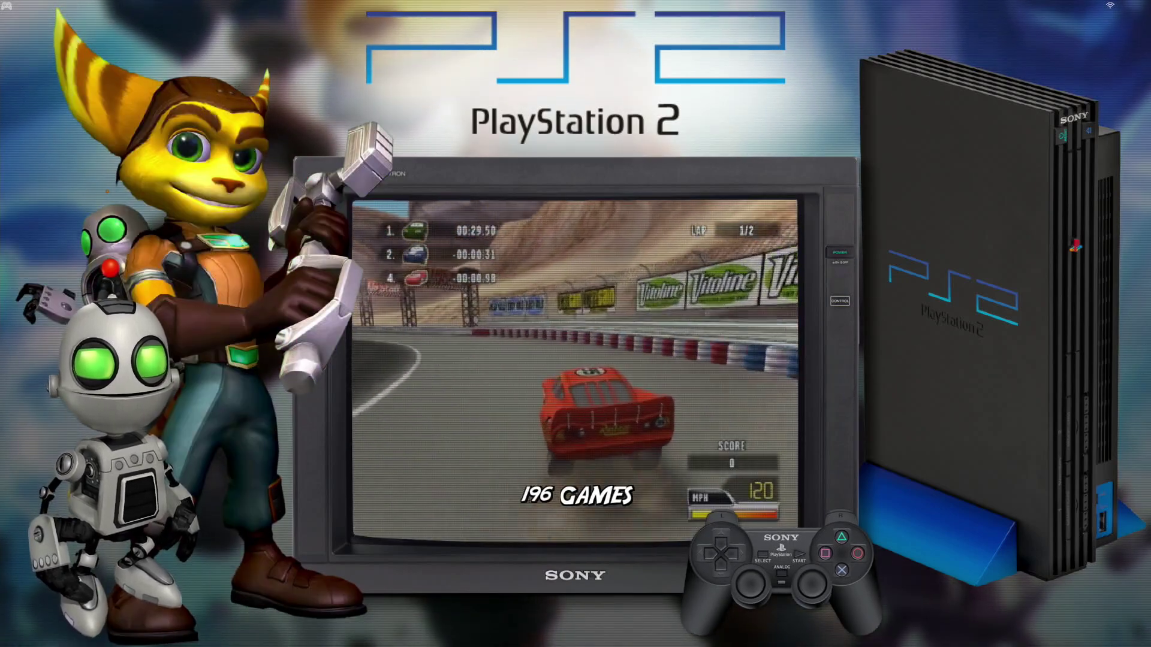
Enter the PS2 game list and bring up God of War's game options, heading to advanced options.
key(Return)
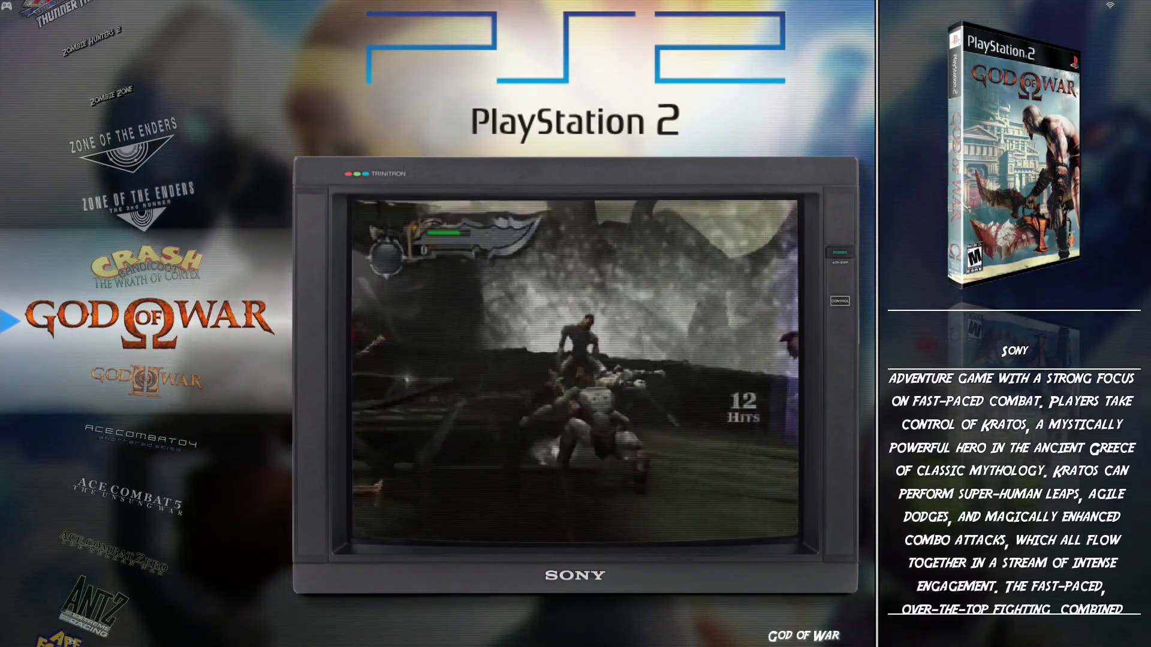
key(BackSpace)
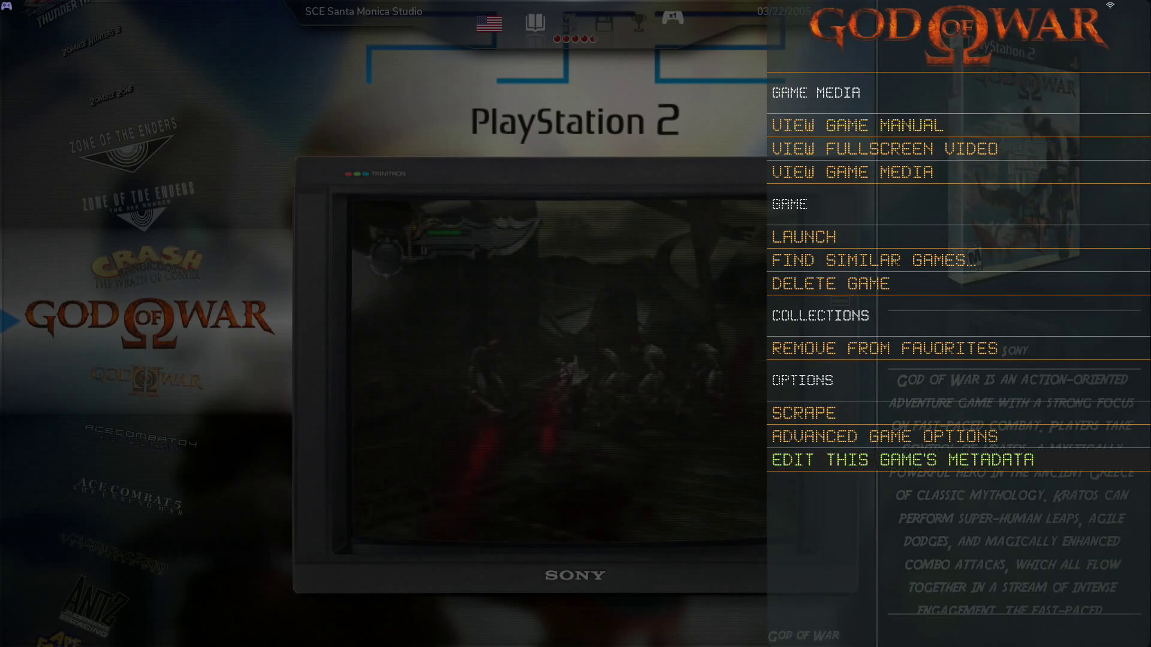
click(884, 437)
Browse God of War's rendering resolutions from 3X to 7X, keep 4X (1440P), and close options.
key(Return)
key(Down)
key(Down)
key(Down)
key(Down)
key(Down)
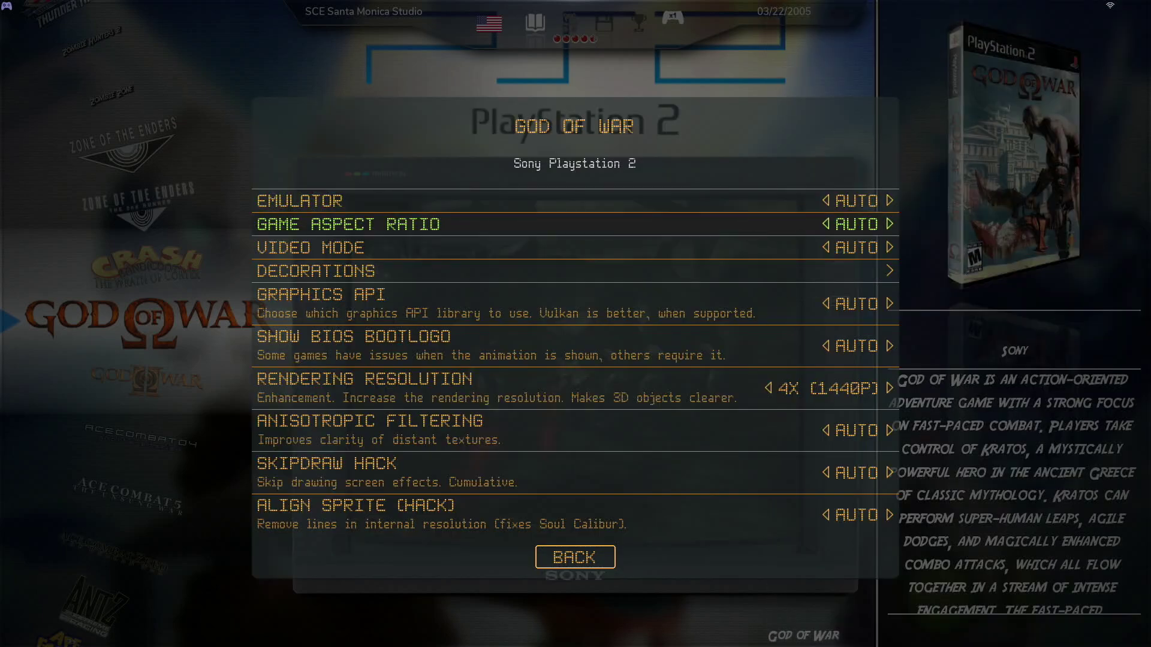
key(Down)
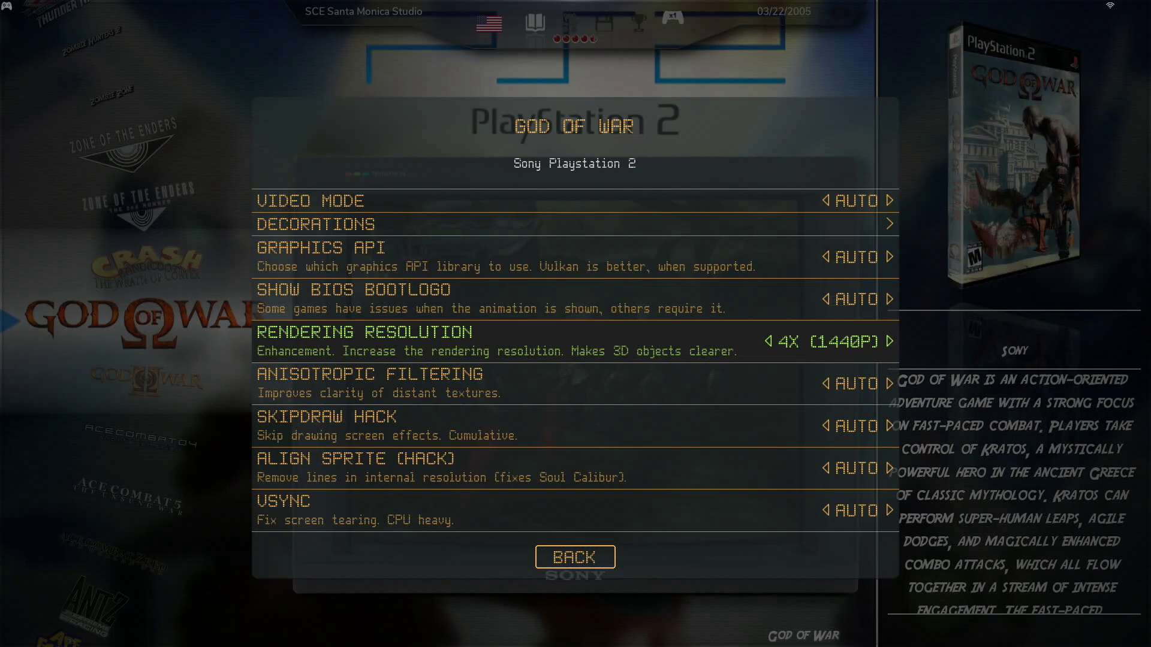
key(Return)
key(Up)
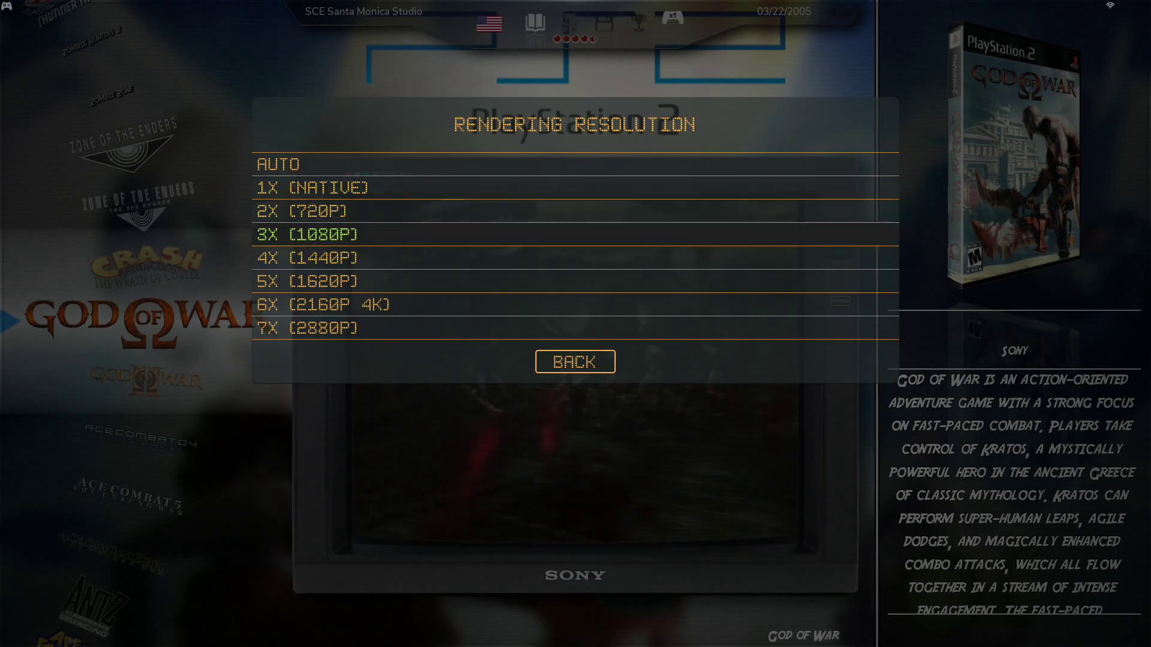
key(Down)
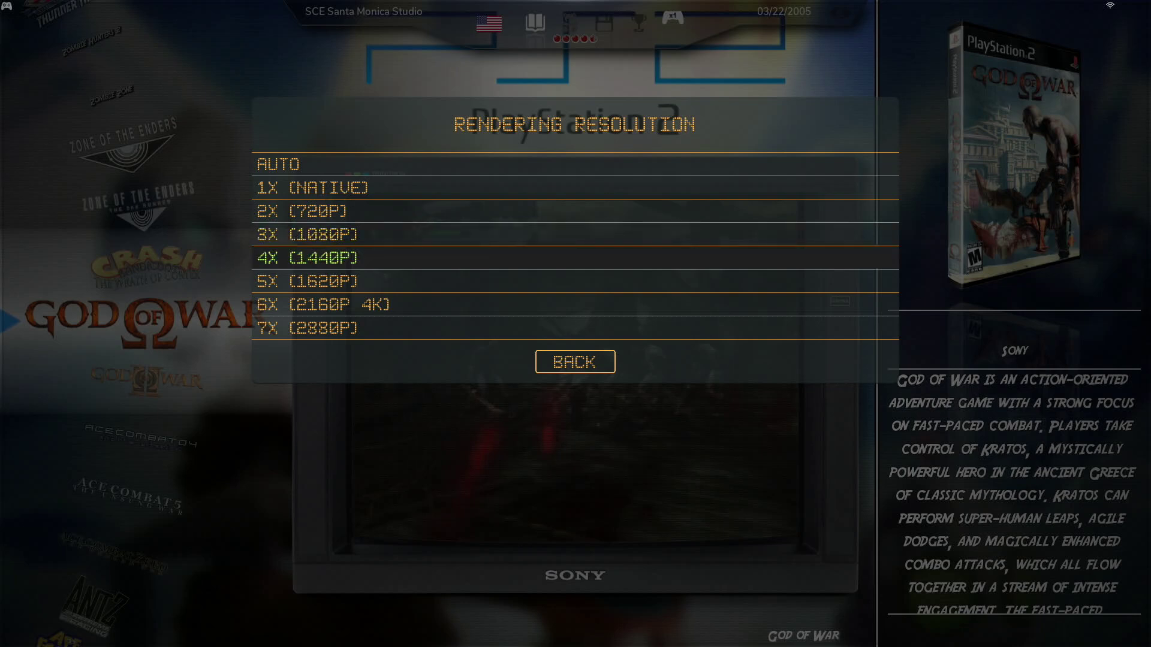
key(Down)
key(Down)
key(Down)
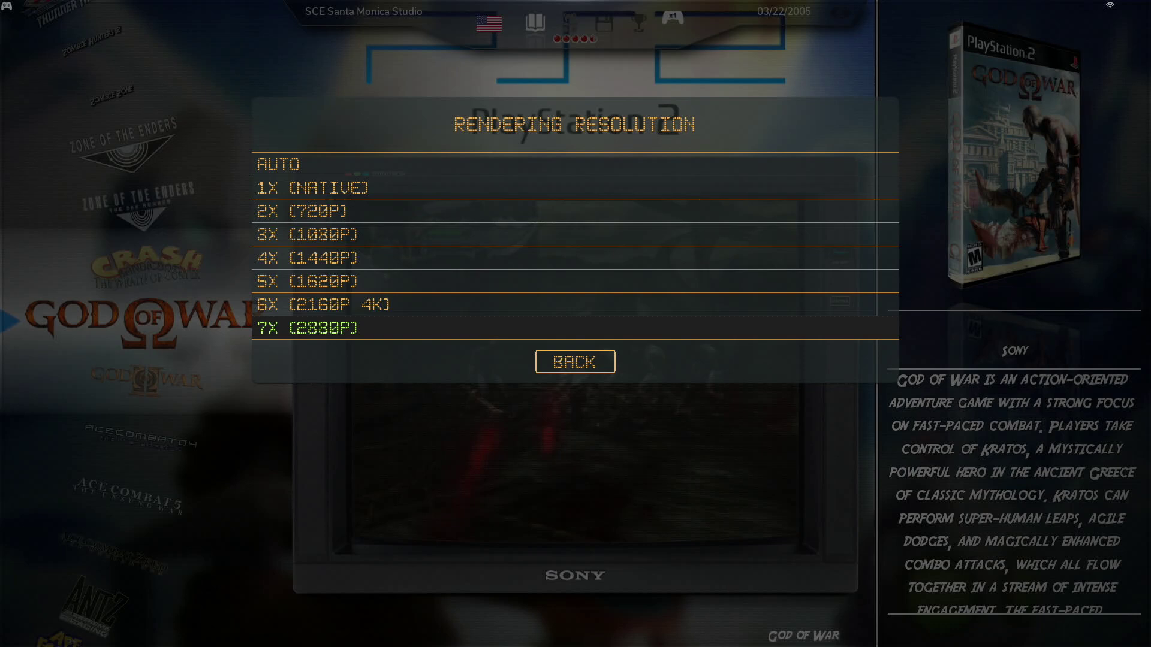
key(Up)
key(Up)
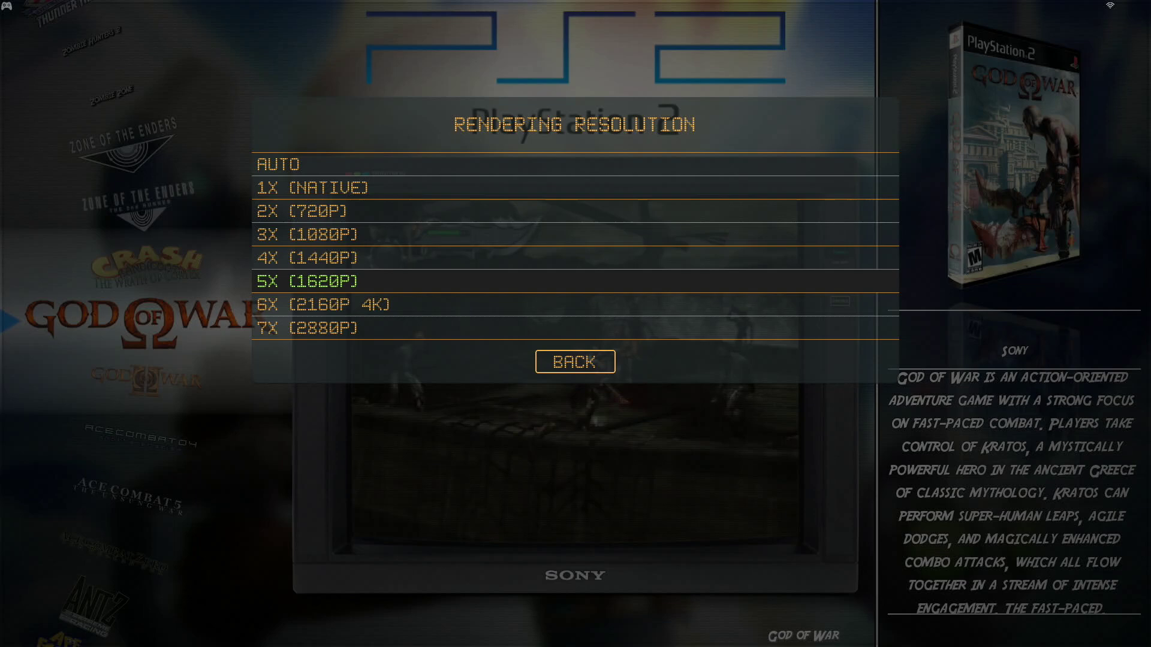
key(Up)
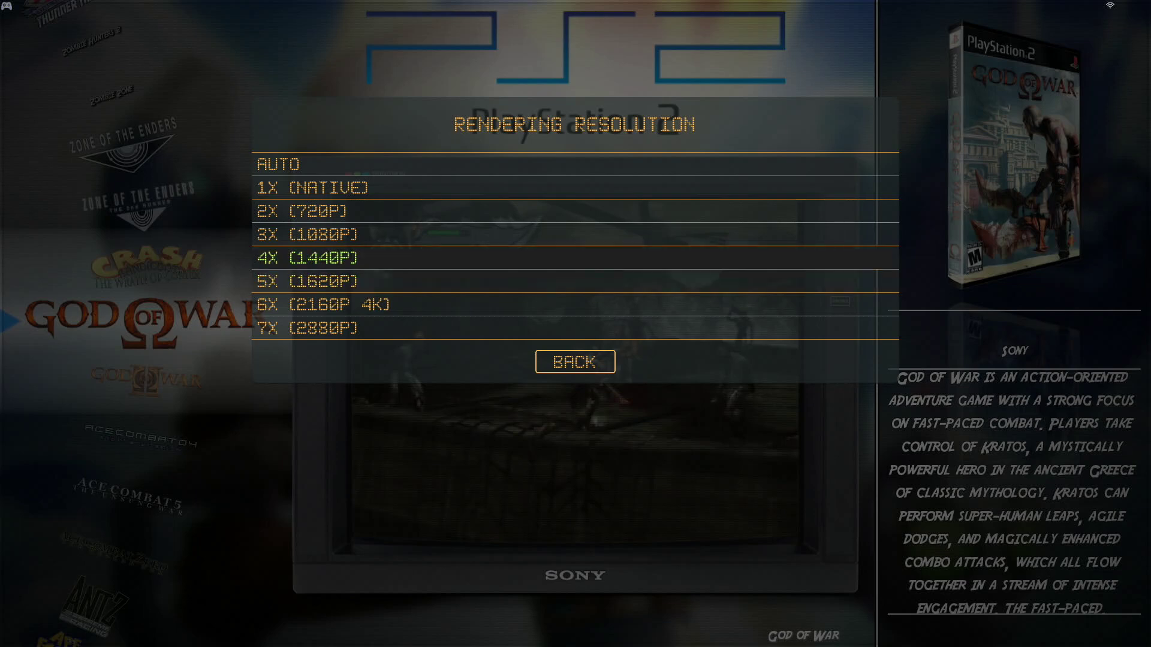
key(Return)
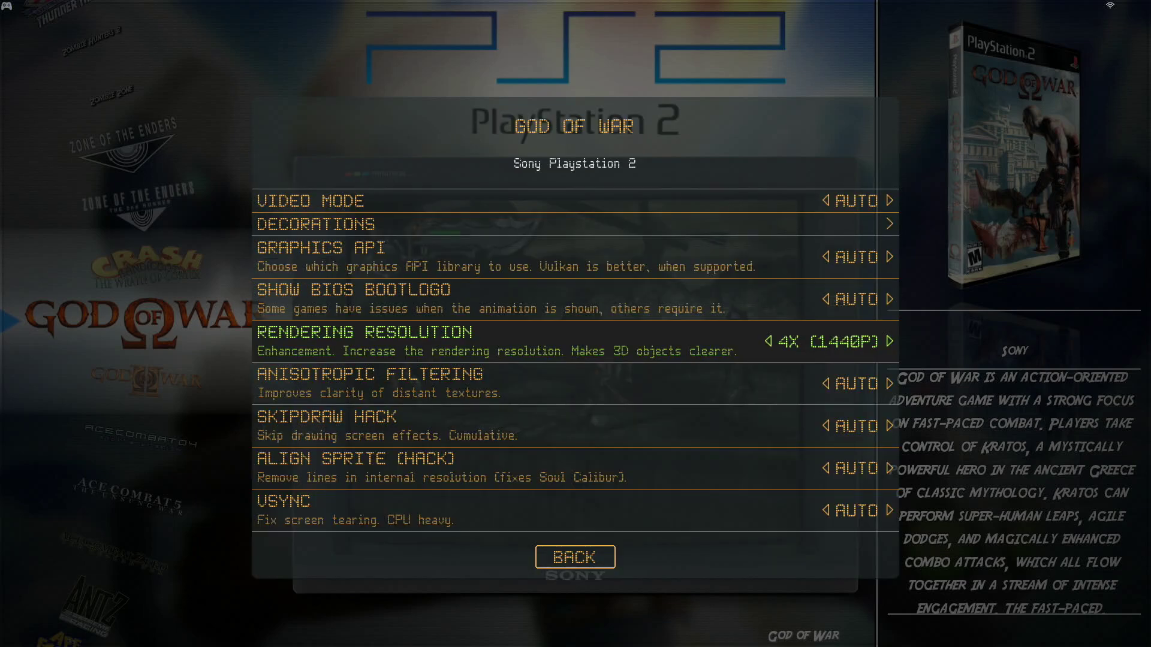
key(Escape)
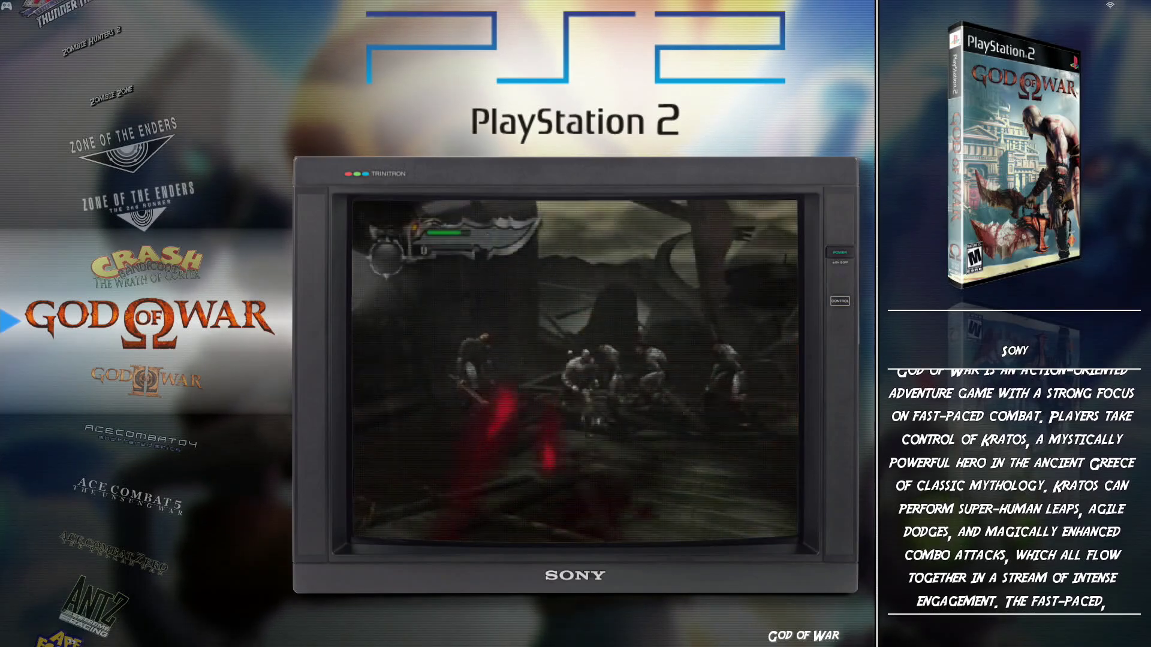
Open the Developer settings under System Settings from the main menu.
key(F1)
key(Down)
key(Down)
key(Down)
key(Down)
key(Down)
key(Down)
key(Down)
key(Down)
key(Down)
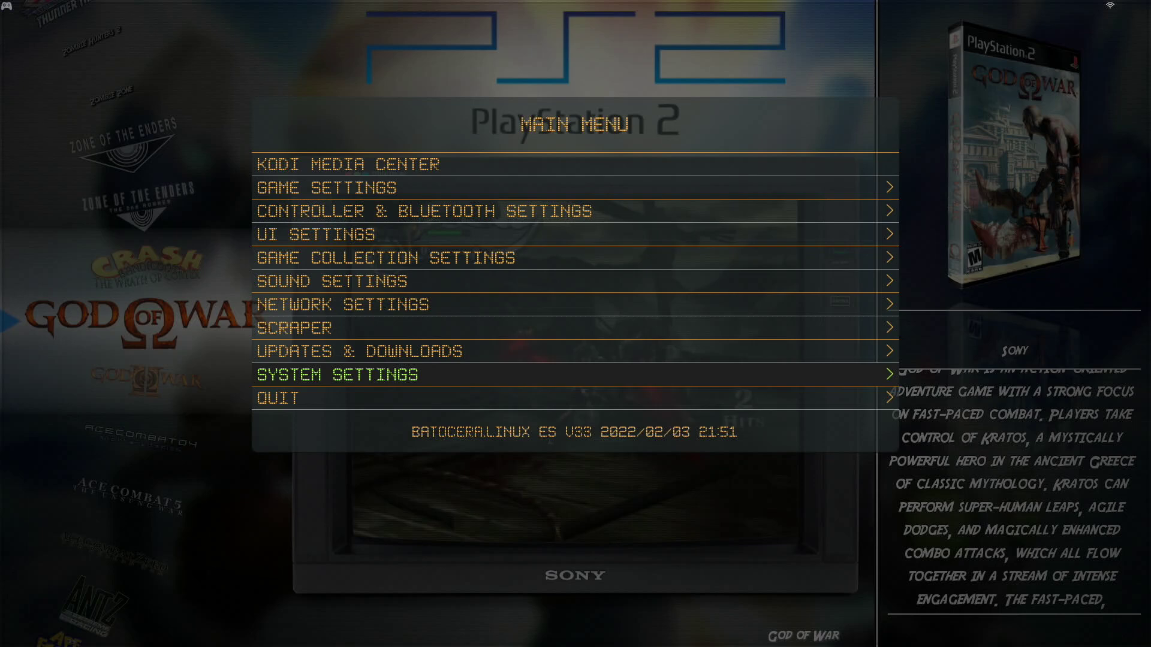
key(Return)
key(Down)
key(Down)
key(Down)
key(Down)
key(Down)
key(Down)
key(Down)
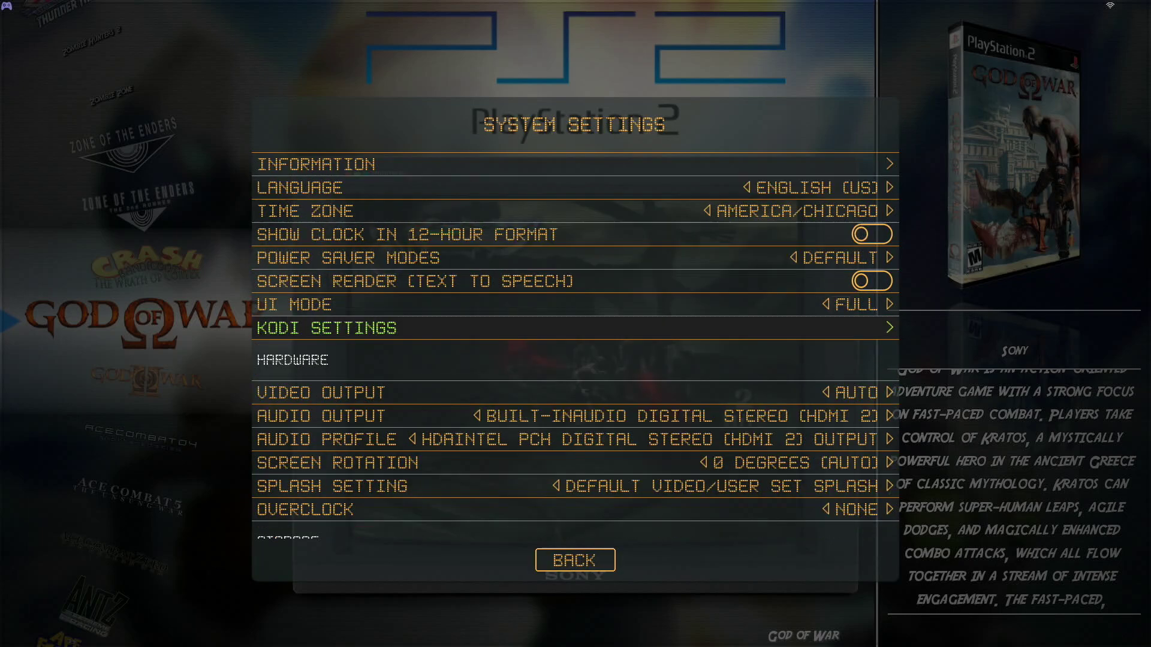
key(Down)
key(Down)
key(Down)
key(Down)
key(Down)
key(Down)
key(Down)
key(Down)
key(Down)
key(Down)
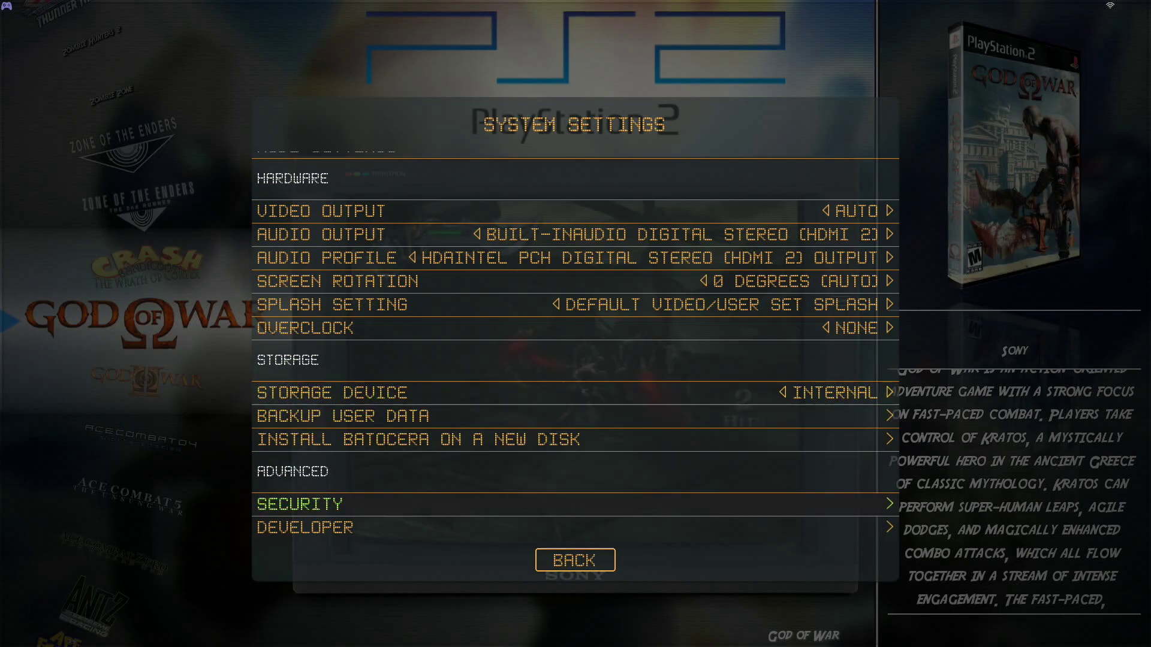
key(Down)
key(Return)
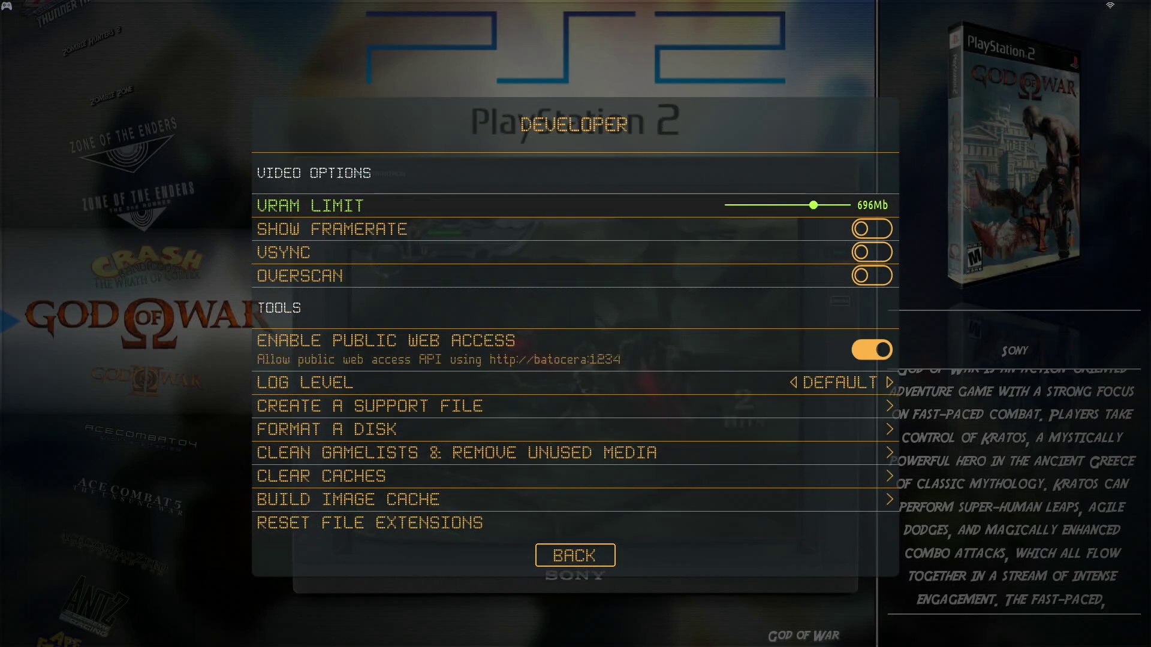
Leave VSync off, then back out of Developer settings and close the main menu.
key(Down)
key(Down)
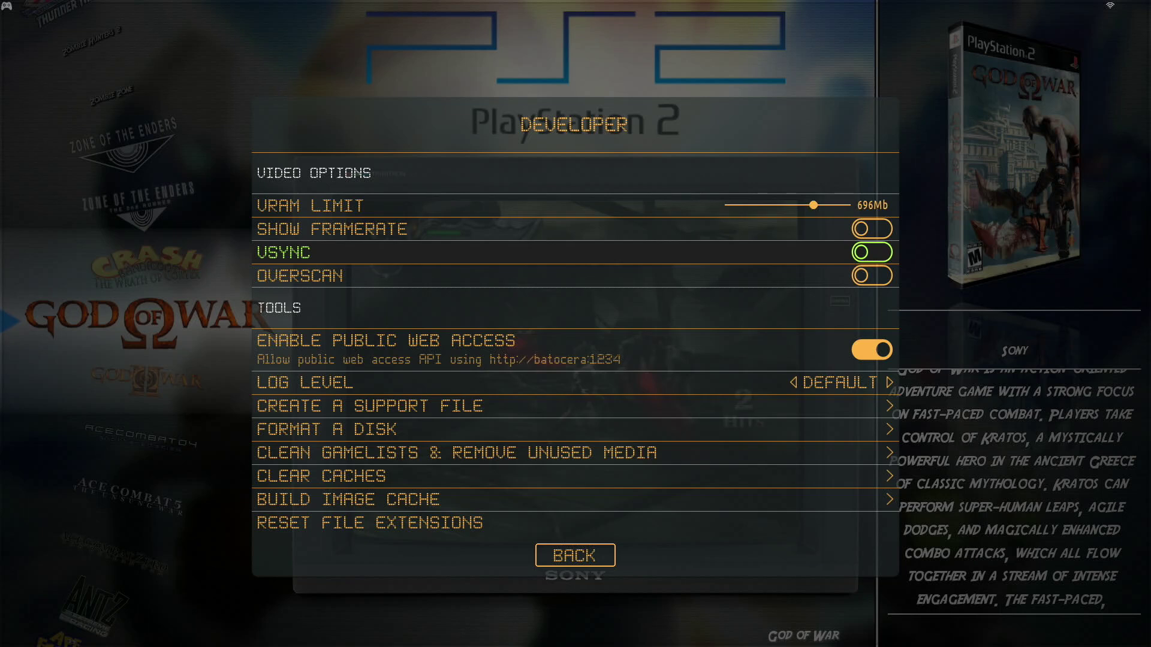
key(Escape)
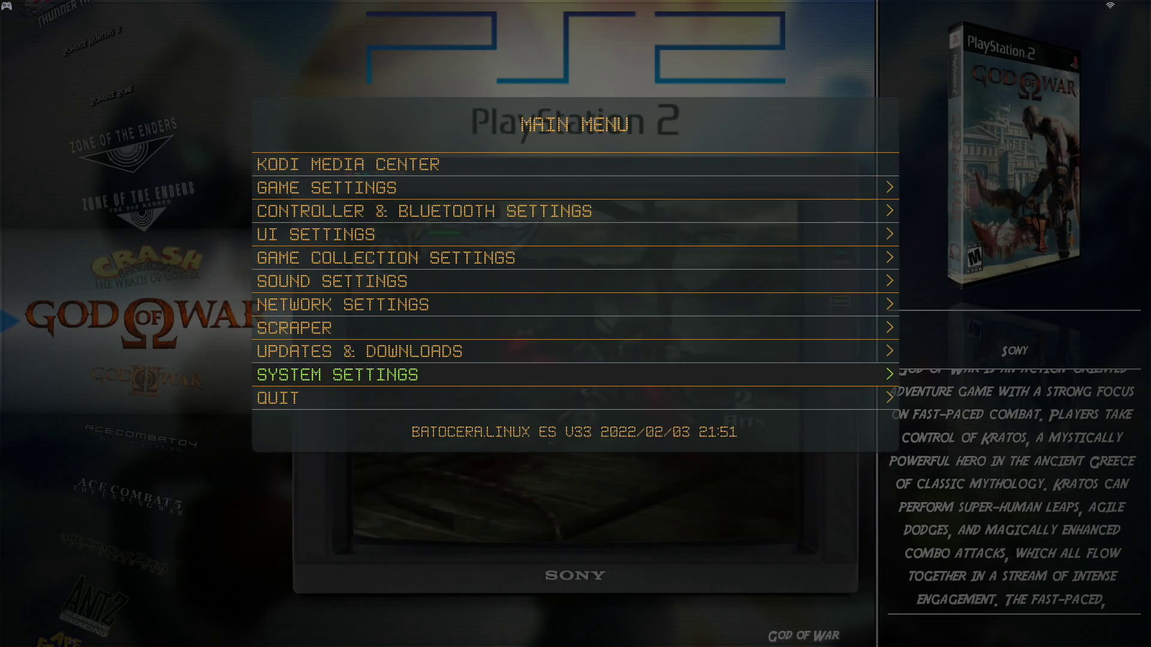
key(Escape)
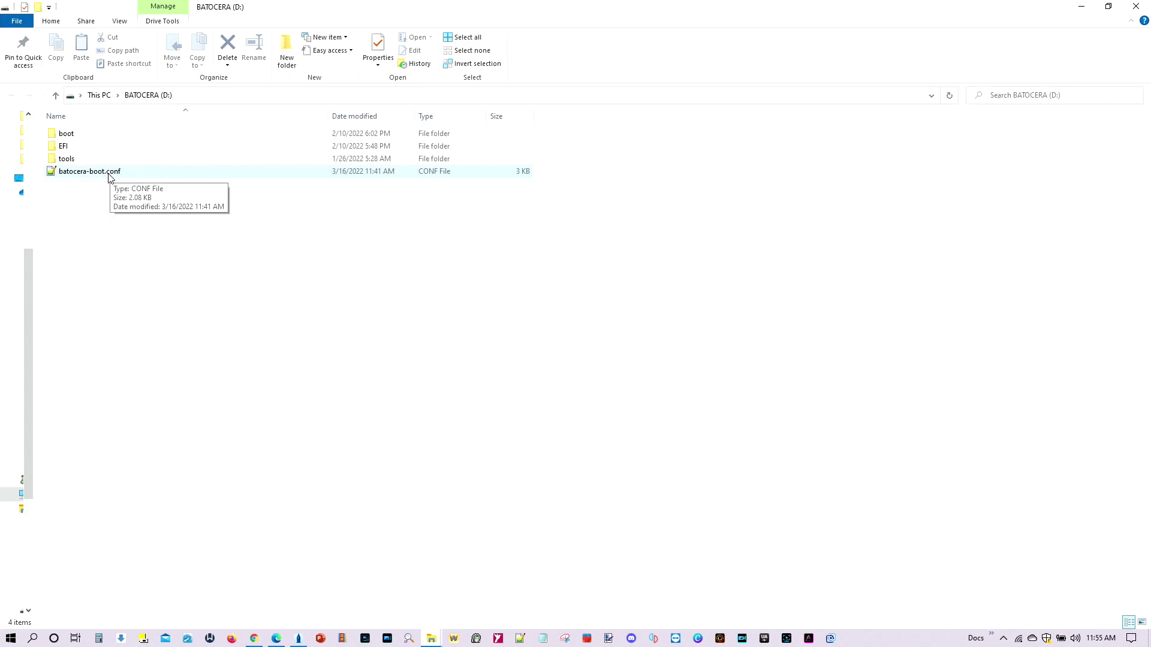
Open D:\batocera-boot.conf and remove the leading # on lines 12, 13, 16 and 18.
click(110, 174)
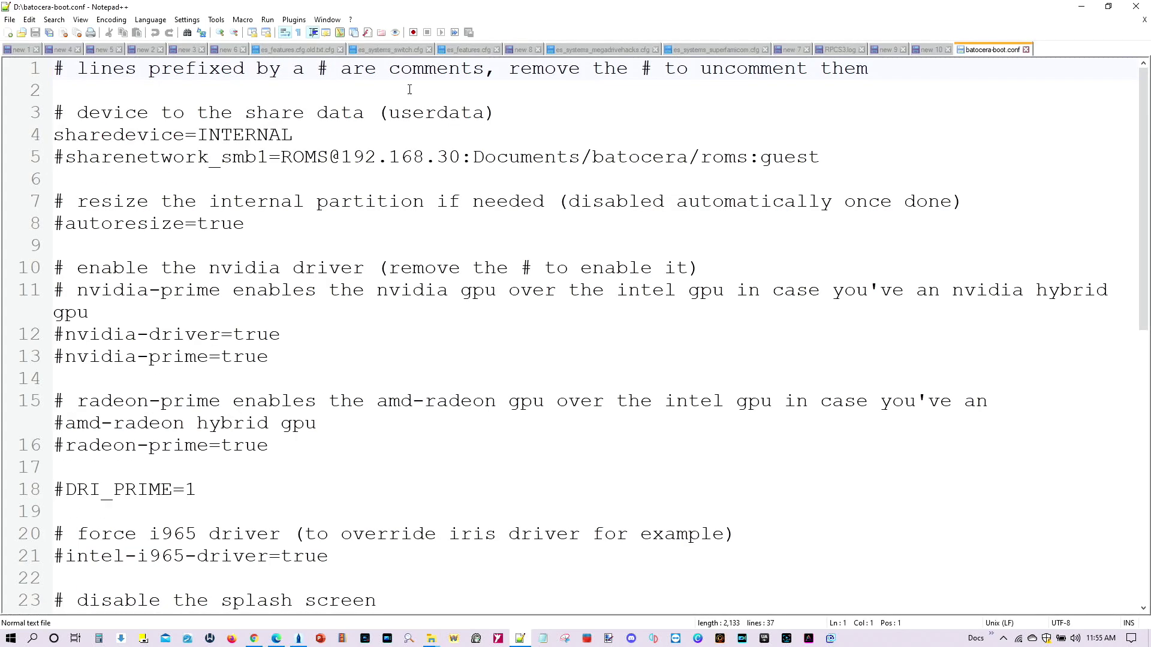
click(65, 335)
key(BackSpace)
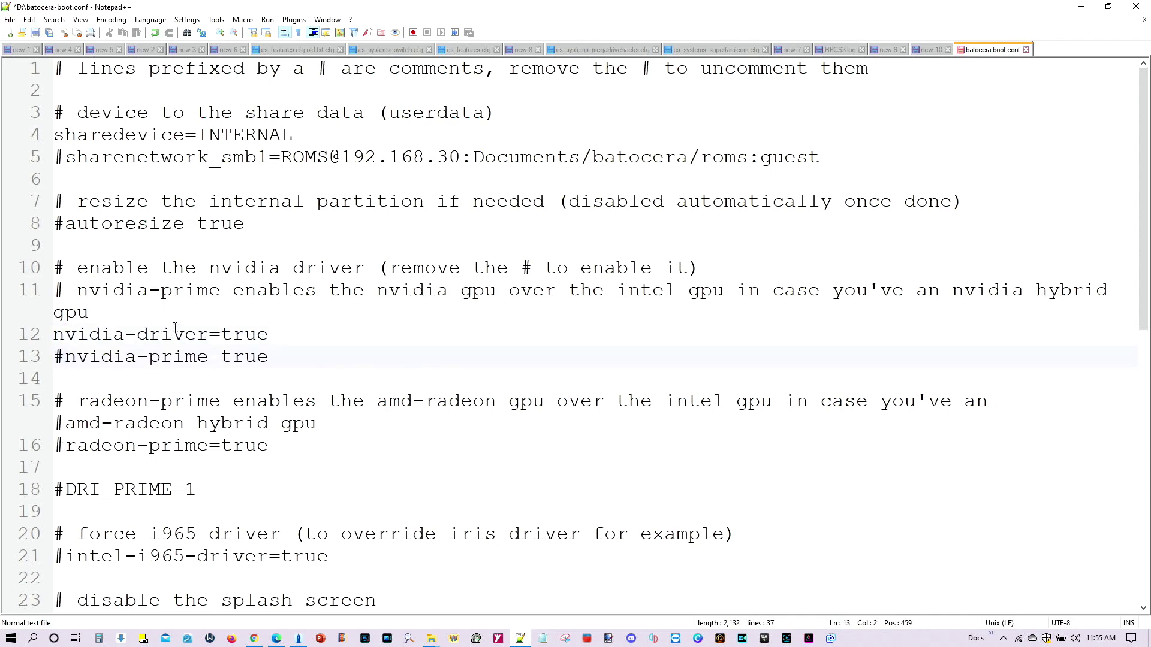
key(BackSpace)
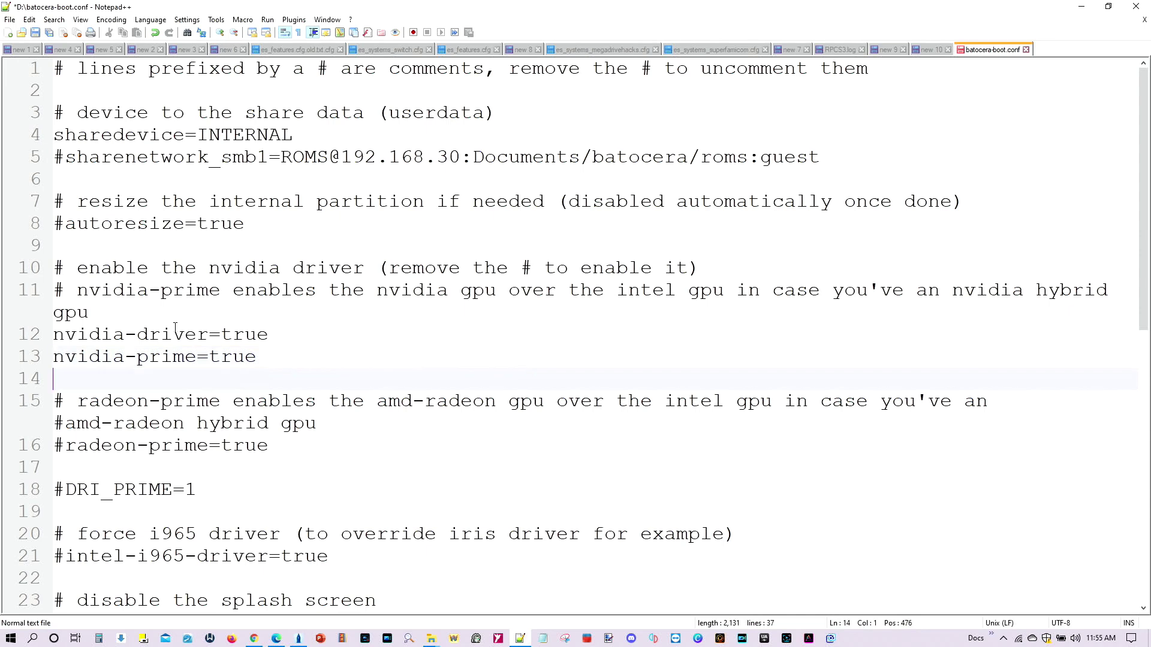
key(Down)
key(Down)
key(Down)
key(BackSpace)
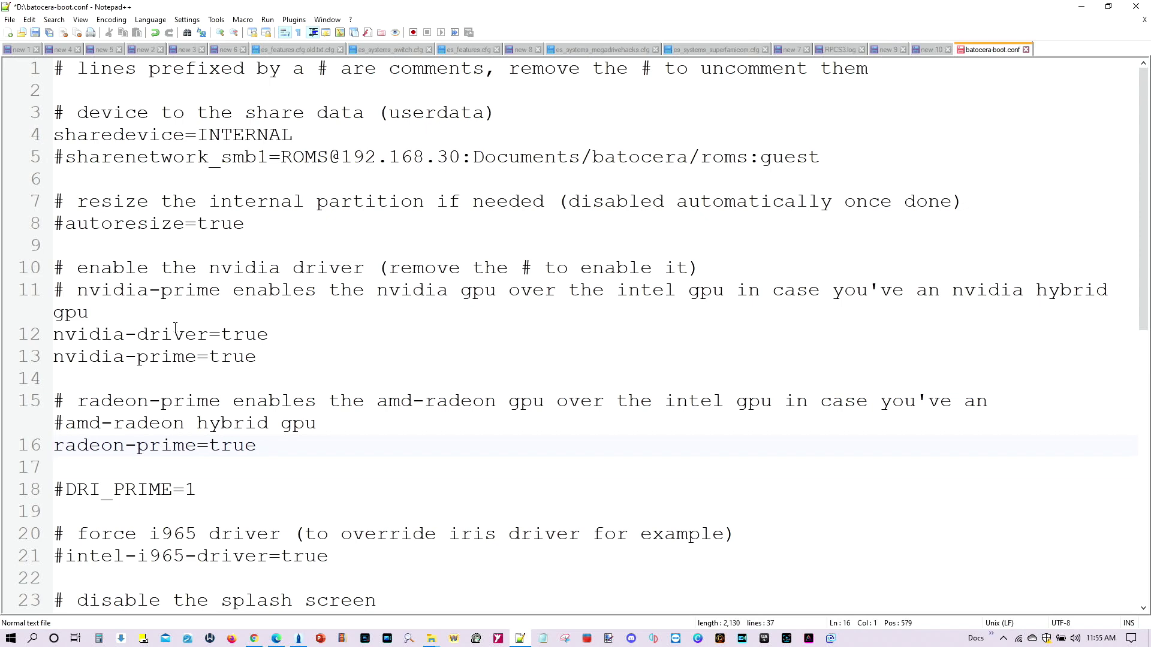
key(BackSpace)
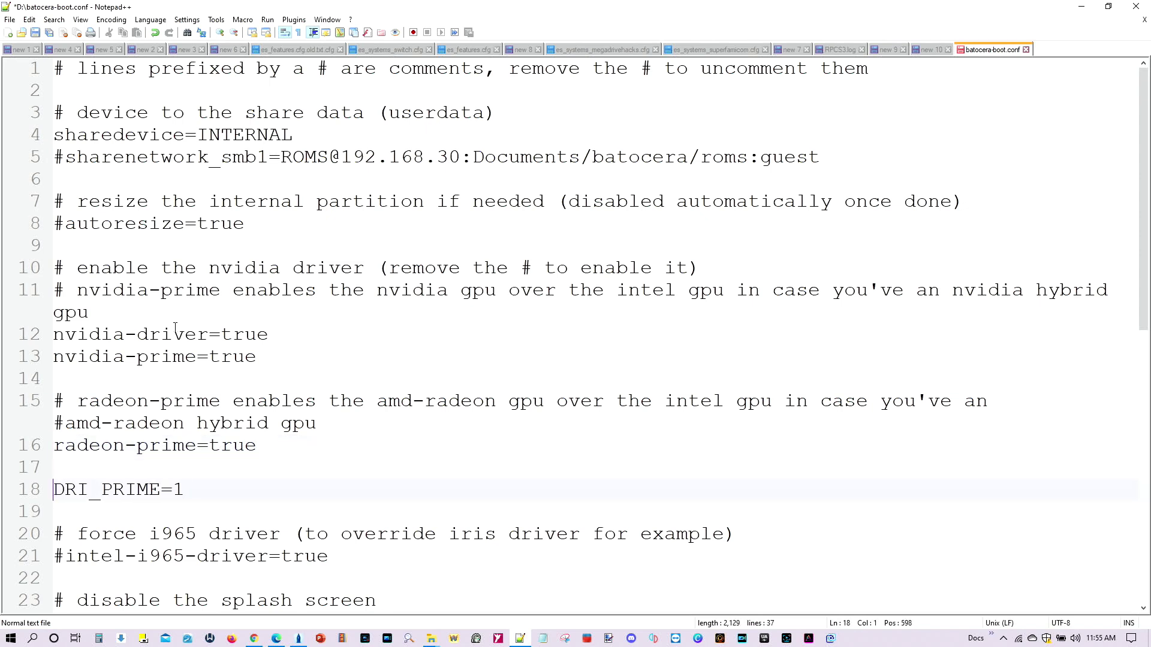